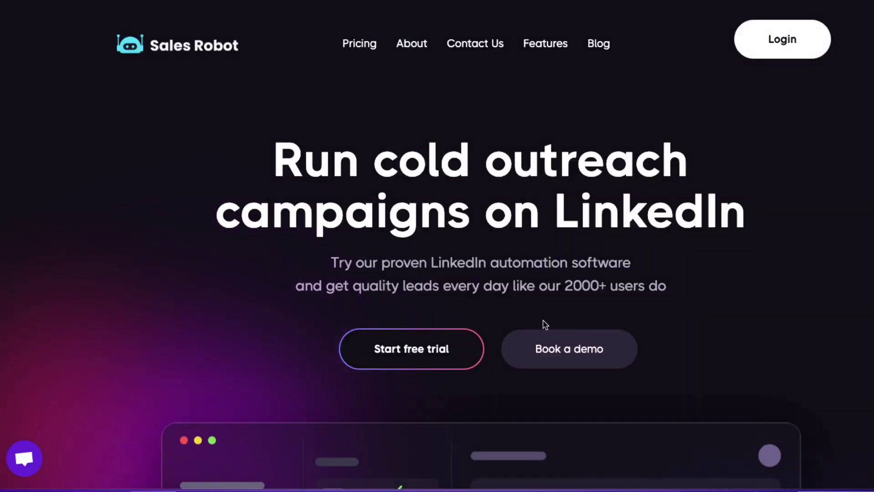
Scroll through the Accounts page's welcome message and four-step Getting Started guide
scroll(520, 318, "down", 4)
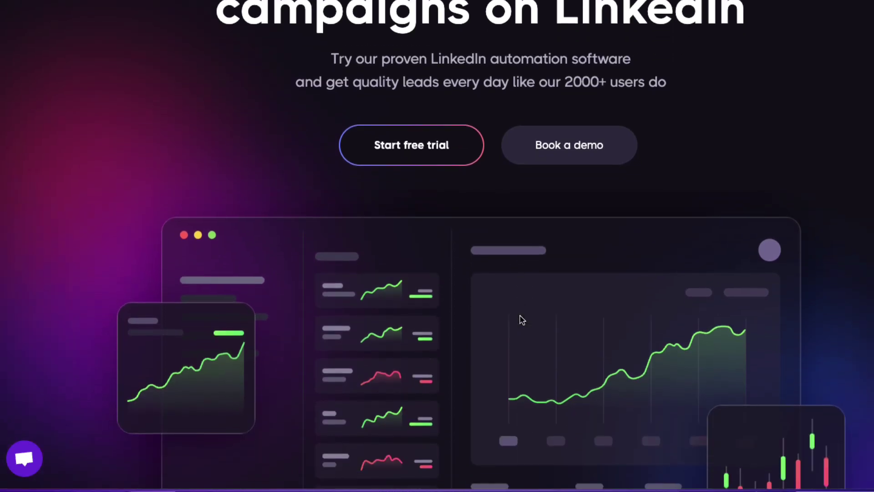
scroll(522, 320, "down", 3)
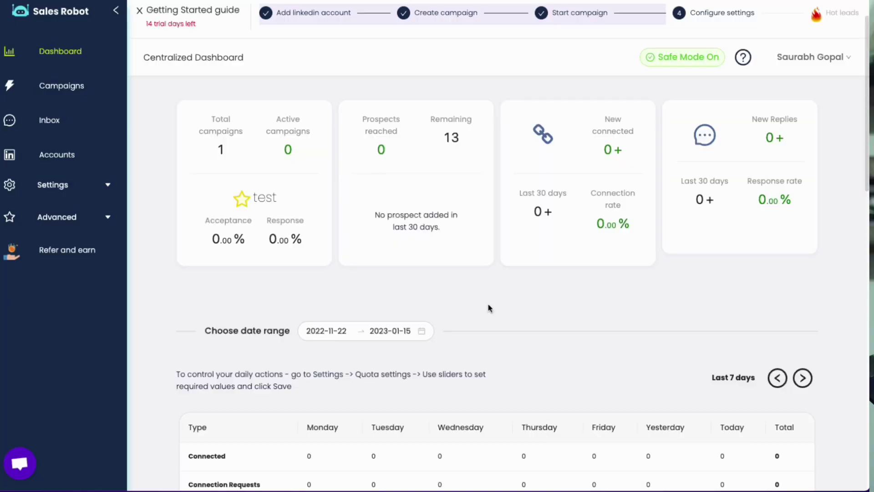
scroll(488, 307, "down", 2)
scroll(488, 308, "down", 5)
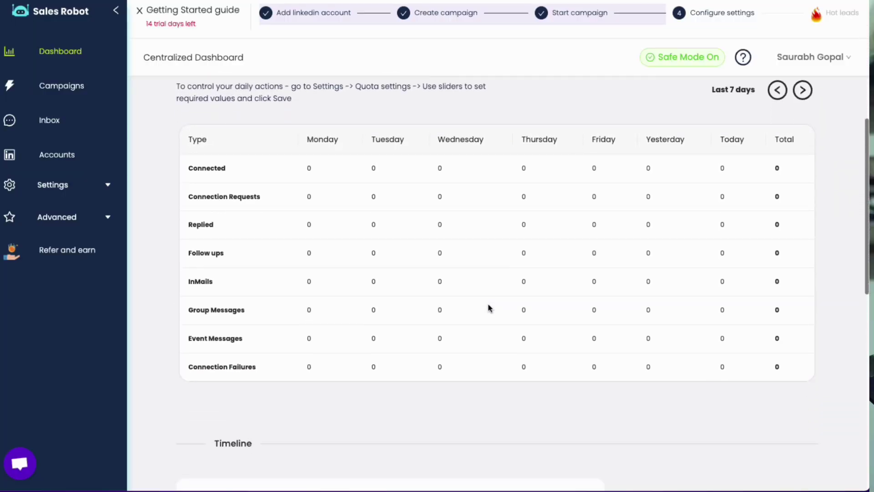
scroll(489, 308, "down", 6)
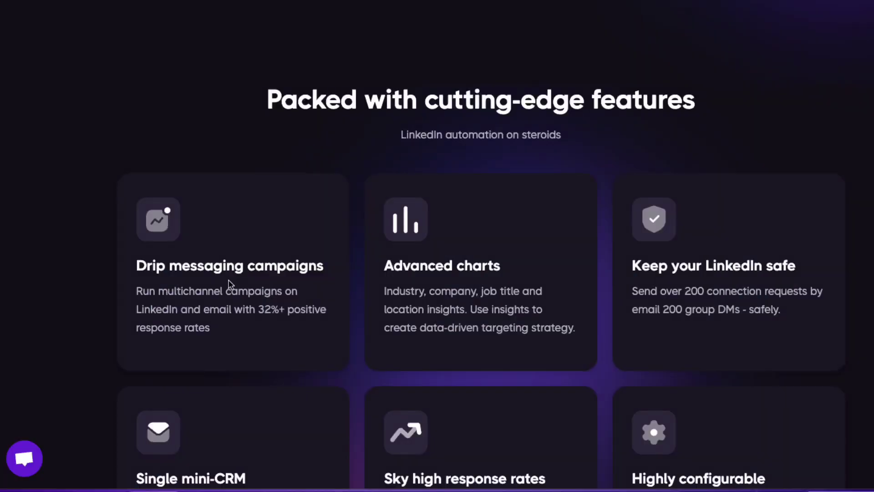
scroll(229, 283, "down", 3)
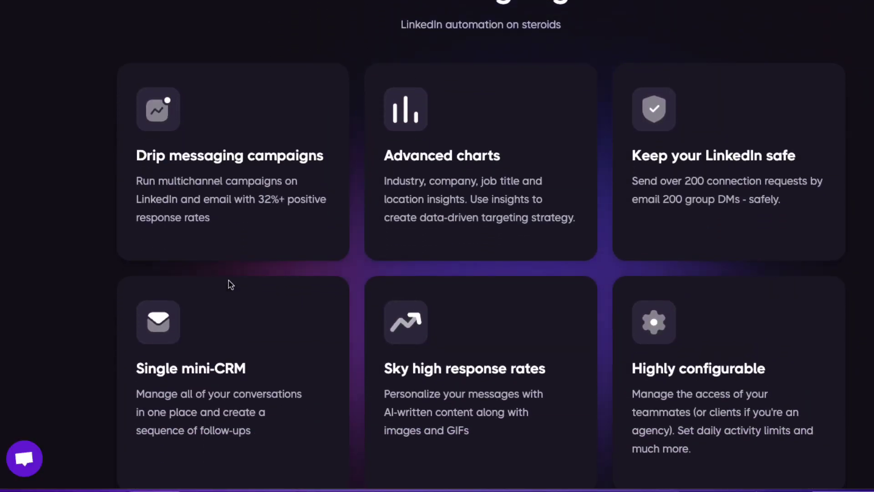
scroll(229, 283, "down", 1)
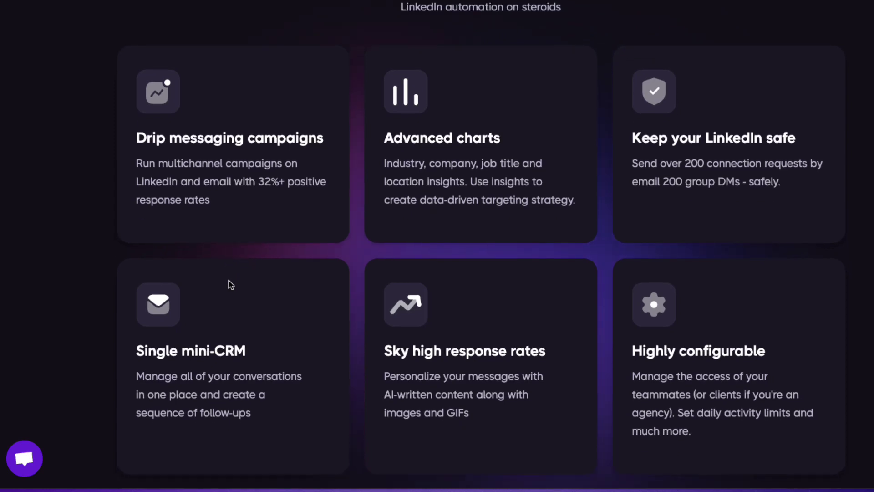
scroll(229, 283, "down", 2)
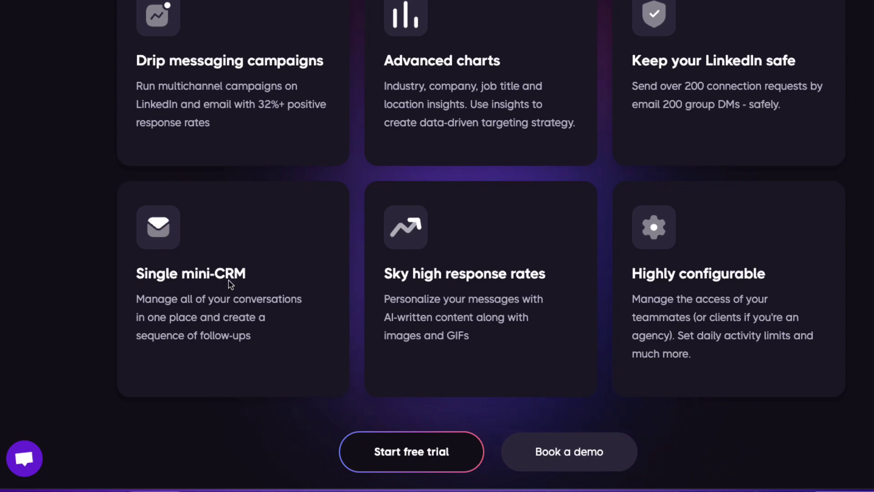
scroll(229, 284, "down", 1)
scroll(229, 283, "up", 5)
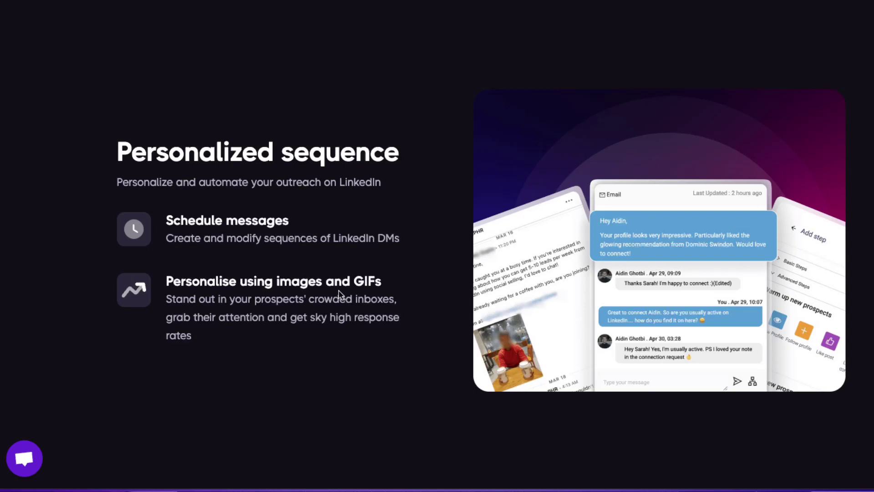
scroll(338, 294, "down", 1)
scroll(338, 293, "down", 2)
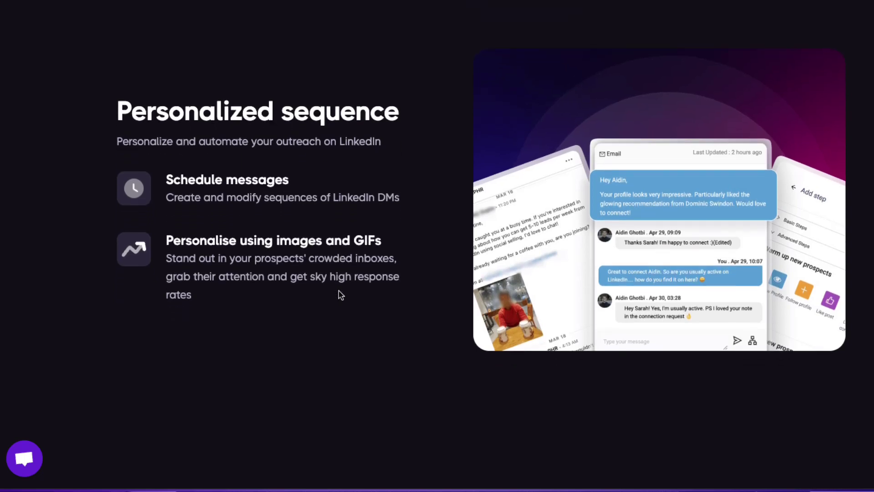
scroll(339, 293, "up", 1)
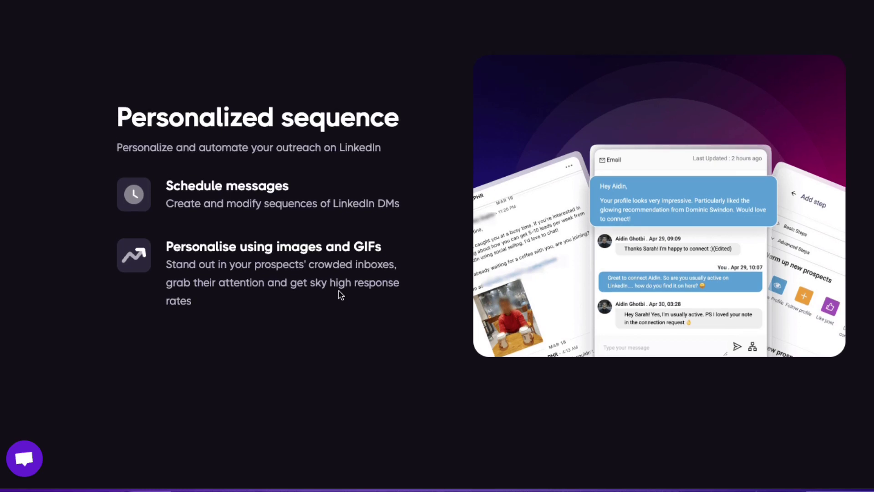
scroll(338, 294, "down", 5)
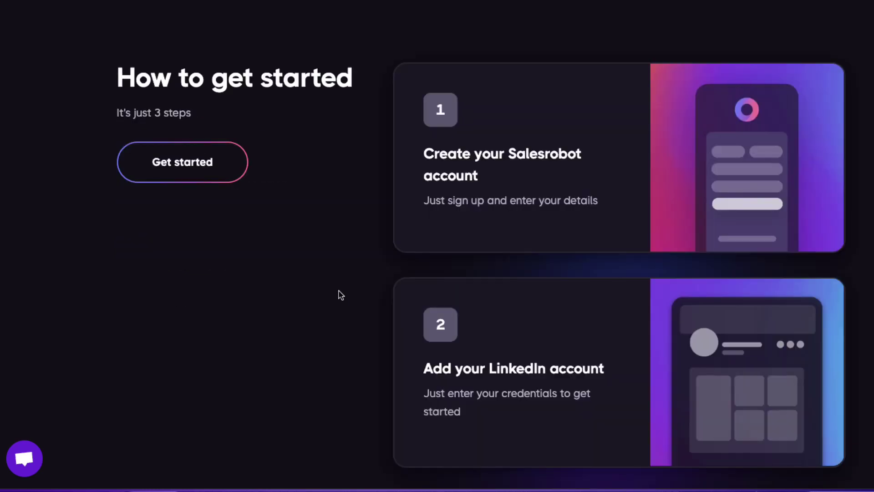
scroll(340, 295, "down", 2)
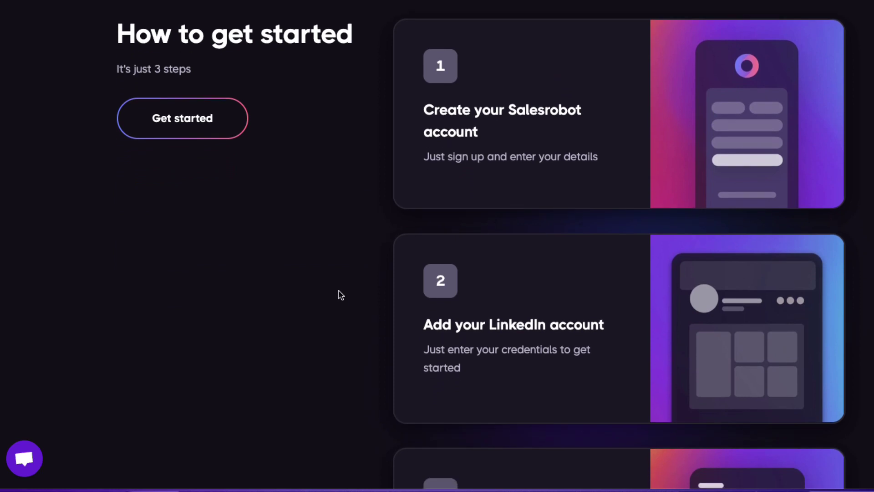
scroll(339, 295, "down", 4)
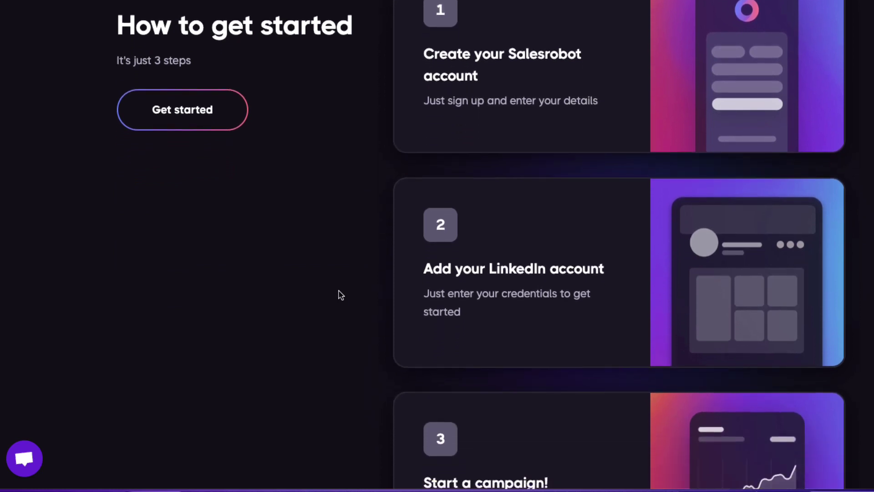
scroll(339, 295, "down", 2)
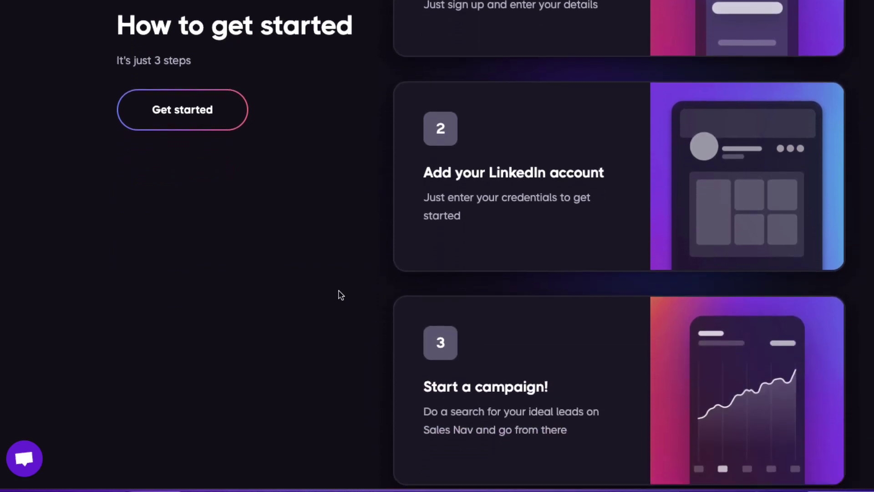
scroll(339, 295, "down", 1)
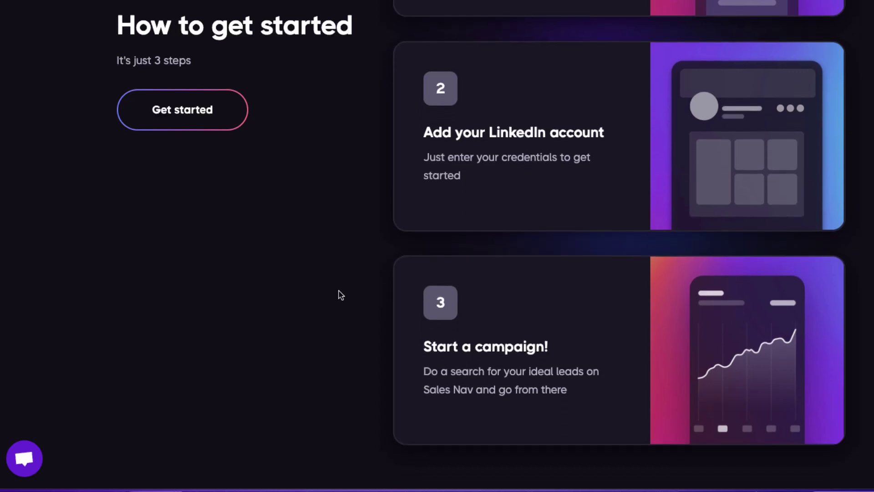
scroll(339, 295, "down", 1)
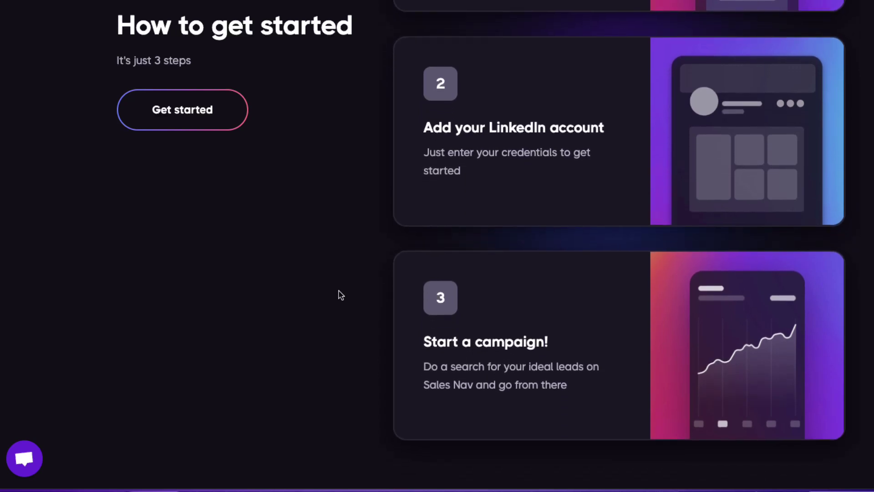
scroll(339, 295, "down", 1)
scroll(339, 295, "down", 1)
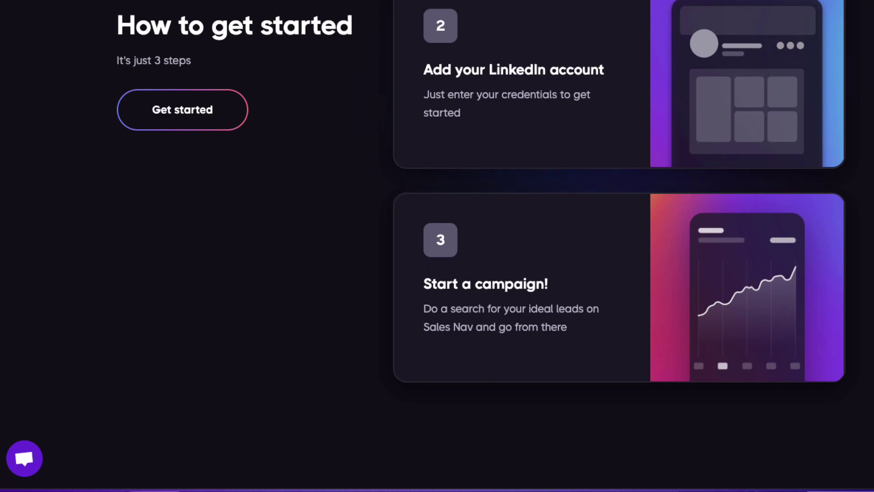
scroll(205, 351, "down", 1)
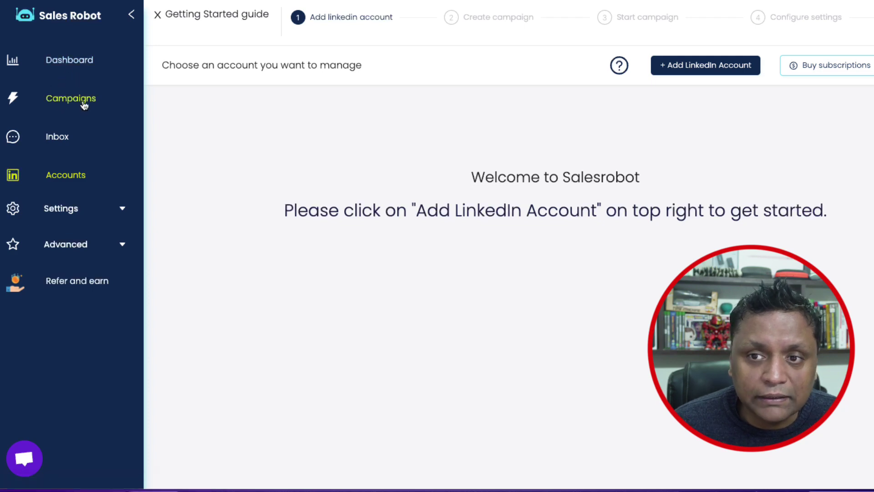
Try the Campaigns and Inbox pages, dismissing the blocked-access notice each time
left_click(53, 106)
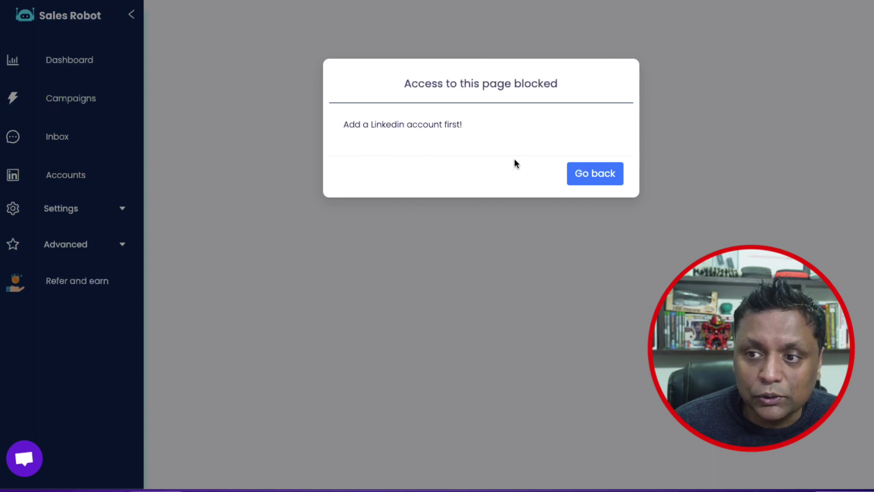
left_click(600, 179)
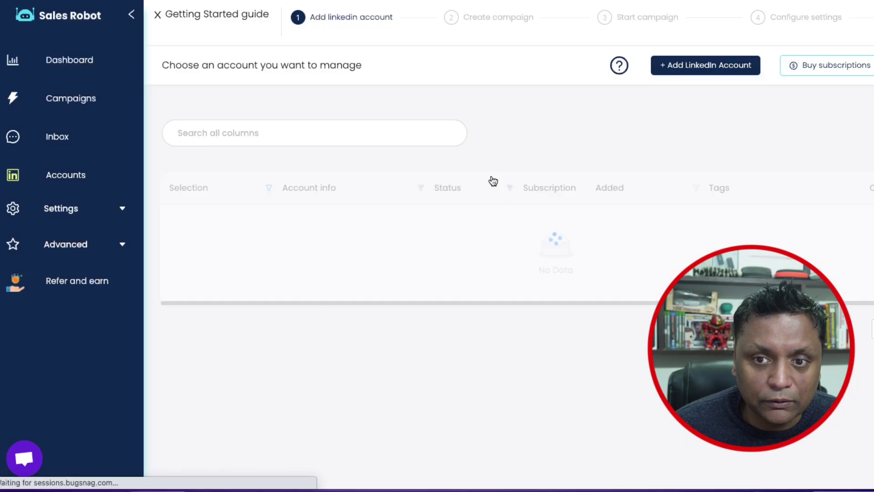
left_click(57, 138)
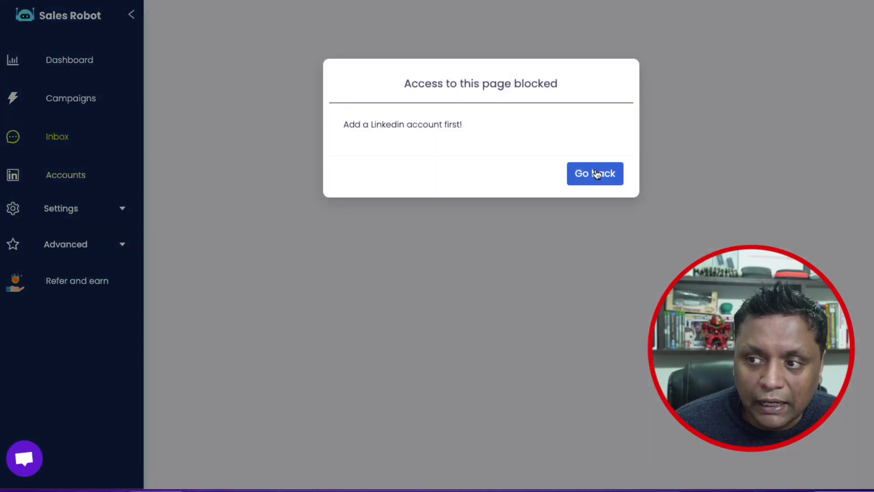
left_click(597, 174)
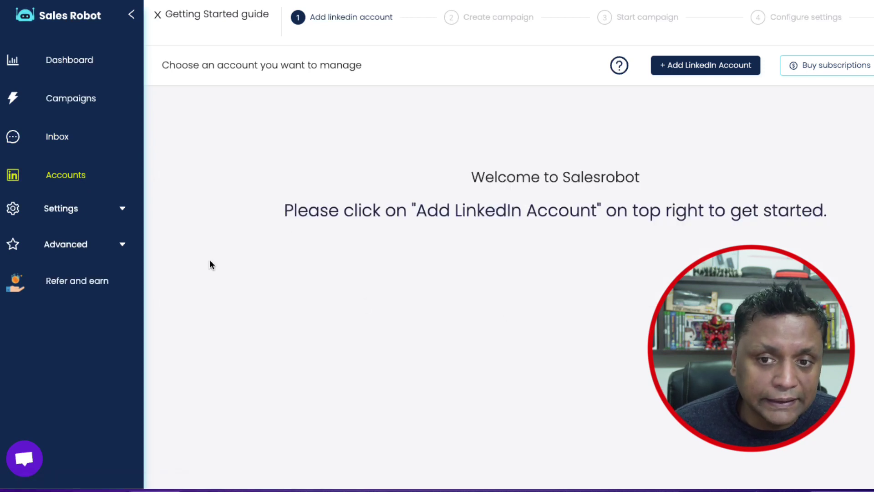
Try the Configuration and Integrations settings pages, both blocked until an account is added
left_click(105, 212)
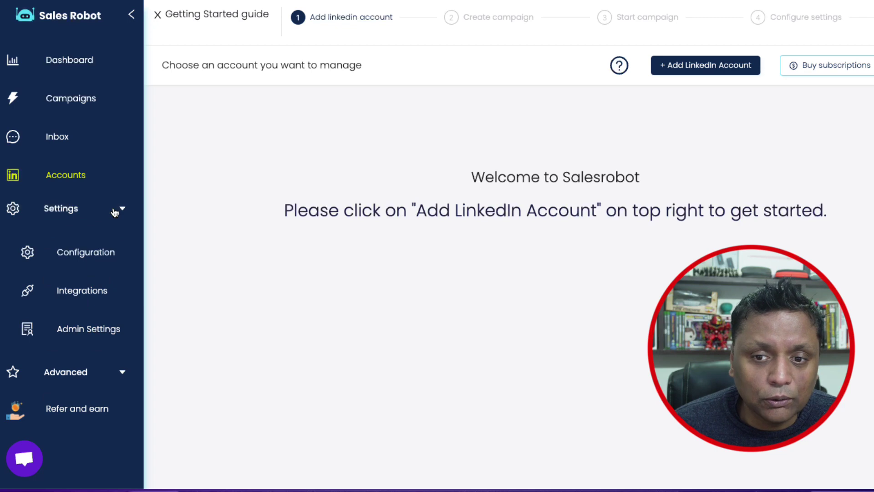
left_click(81, 263)
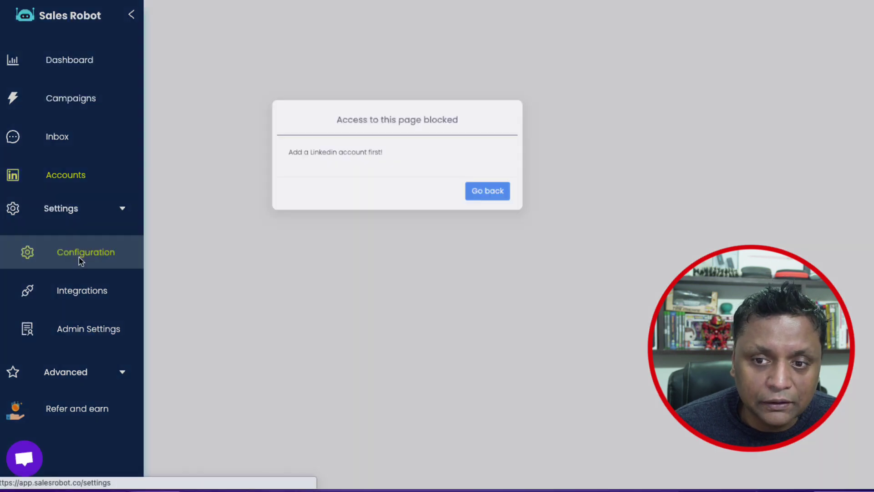
left_click(574, 173)
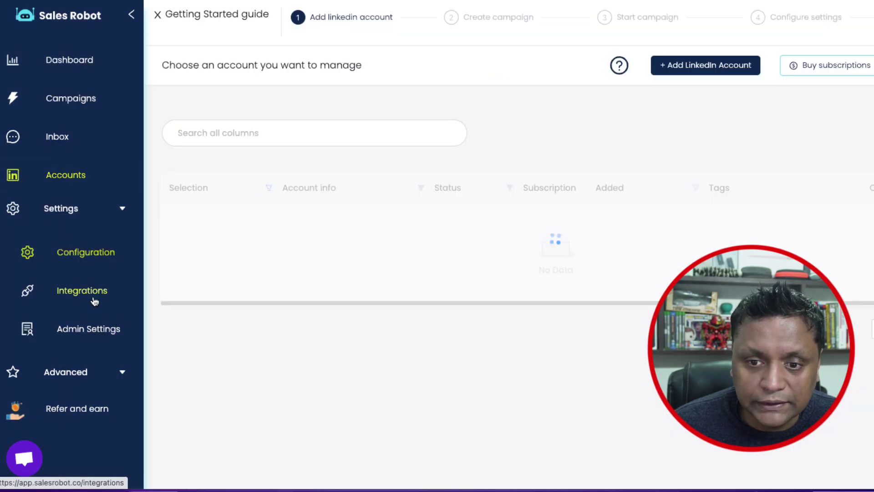
left_click(89, 295)
left_click(595, 174)
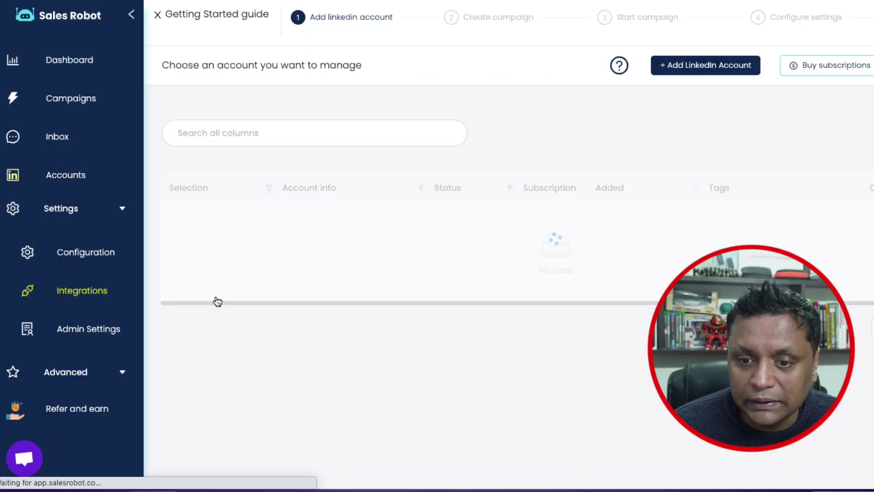
Try the Template Manager and Automations pages, then open the Centralized Dashboard
left_click(114, 371)
scroll(94, 358, "down", 1)
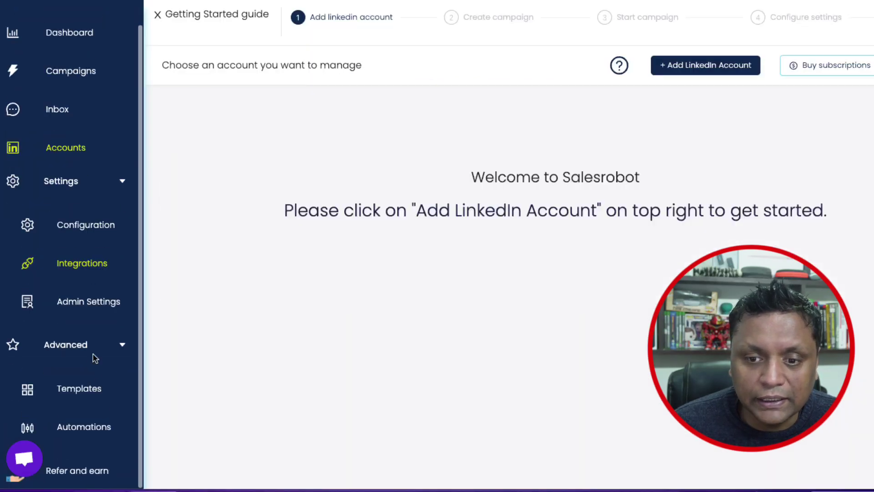
left_click(89, 393)
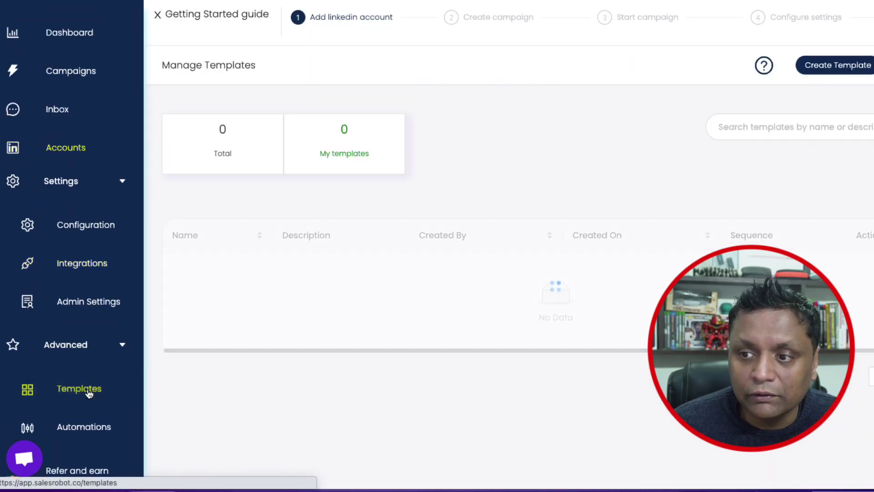
left_click(79, 430)
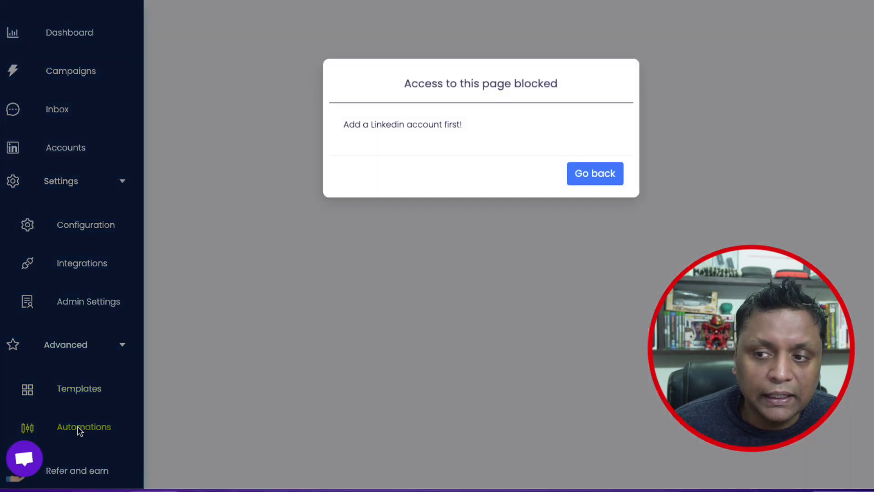
left_click(592, 179)
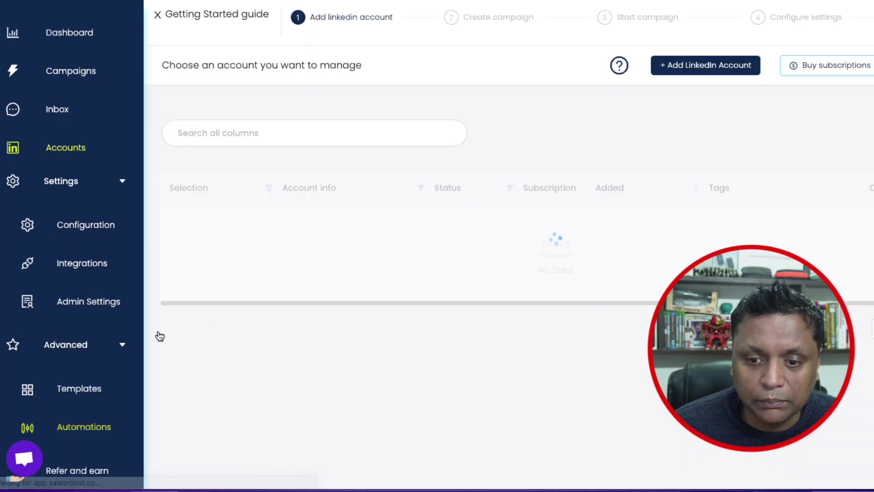
left_click(84, 33)
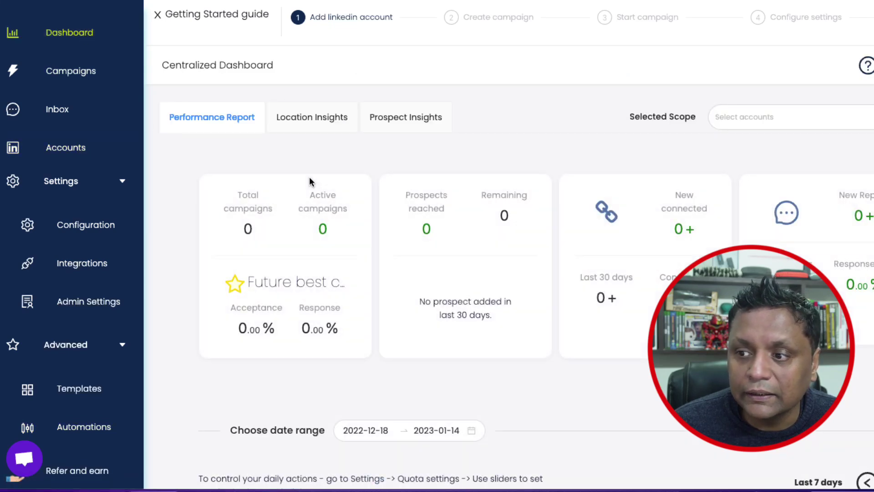
Open the Add LinkedIn Account form and enter the LinkedIn email and password
left_click(352, 18)
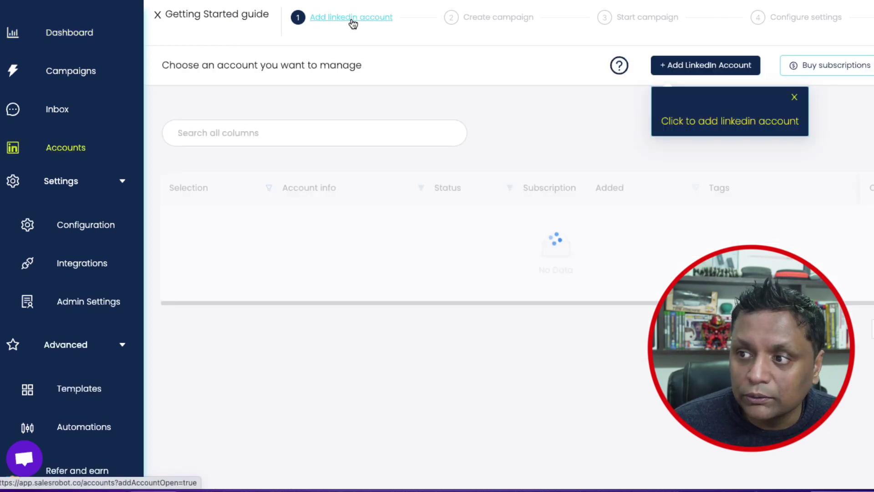
left_click(697, 66)
left_click(484, 132)
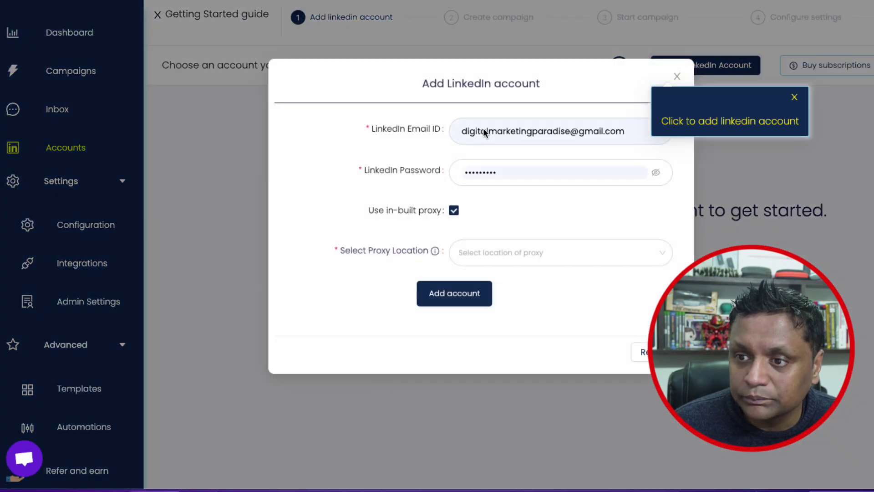
left_click(507, 133)
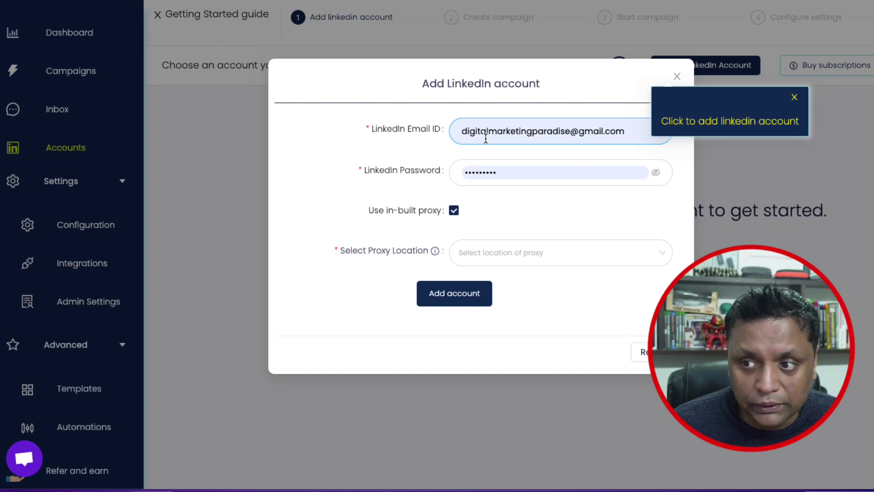
left_click(486, 139)
key("ctrl+shift+Left")
key("ctrl+shift+Left")
key("ctrl+shift+Left")
key("ctrl+shift+Left")
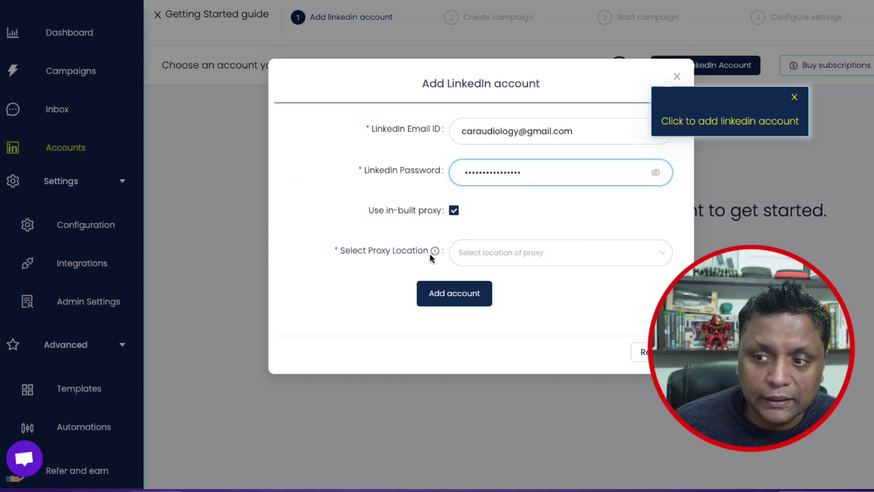
Choose India (17) as the in-built proxy location and submit the account
mouse_move(433, 255)
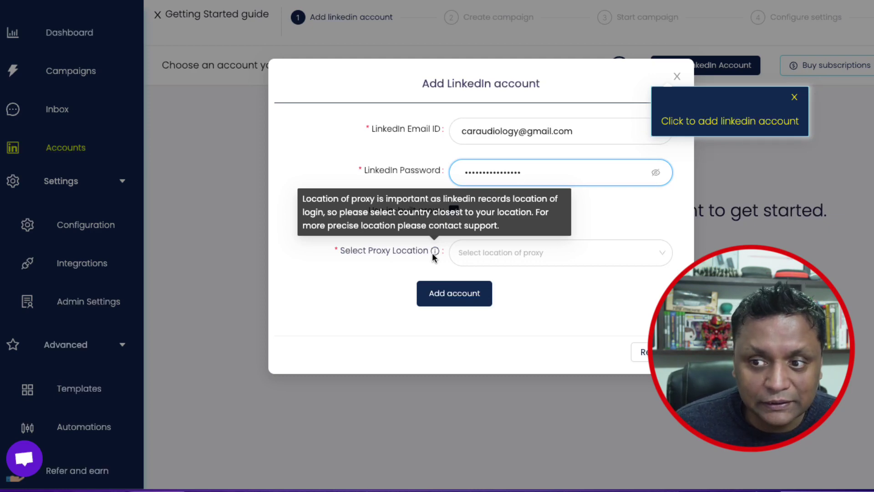
left_click(518, 255)
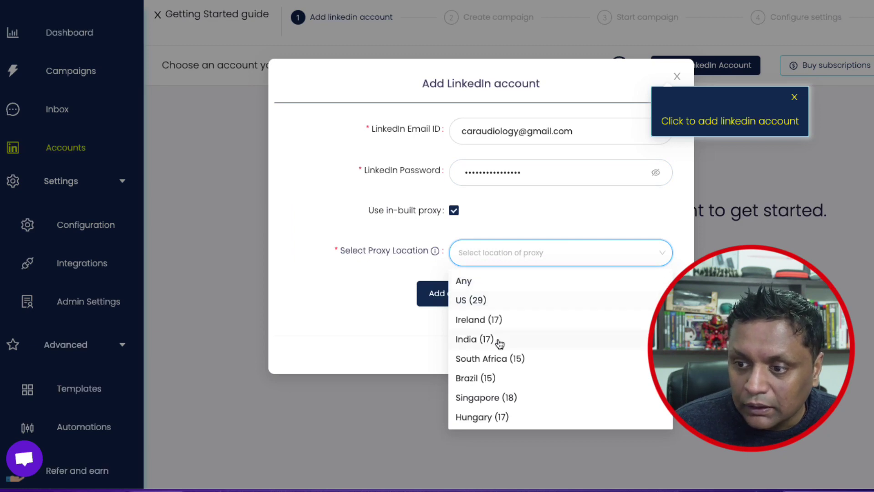
left_click(464, 345)
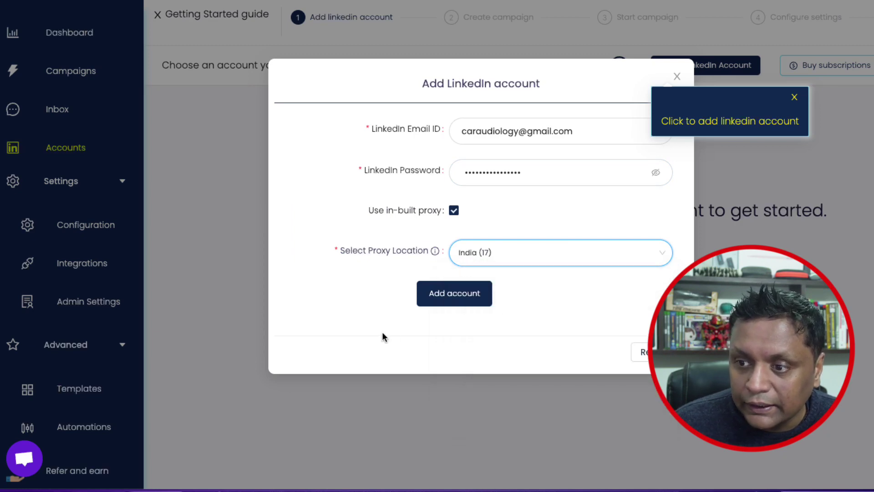
left_click(452, 296)
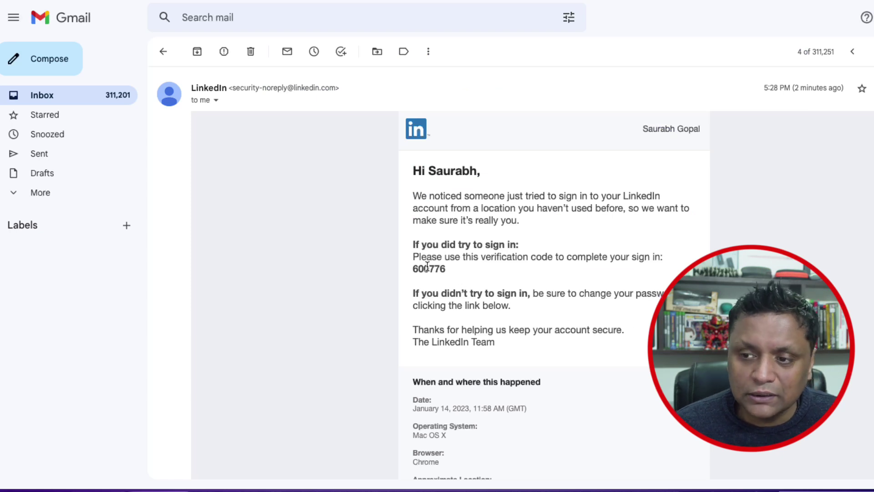
Copy the verification code from LinkedIn's Gmail email and submit it as the PIN
double_click(426, 270)
key("super+c")
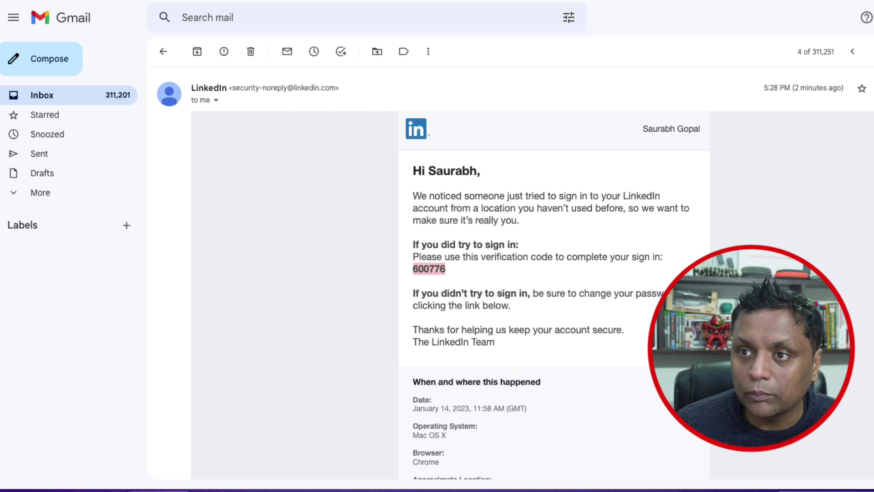
key("super+Tab")
left_click(464, 174)
key("super+v")
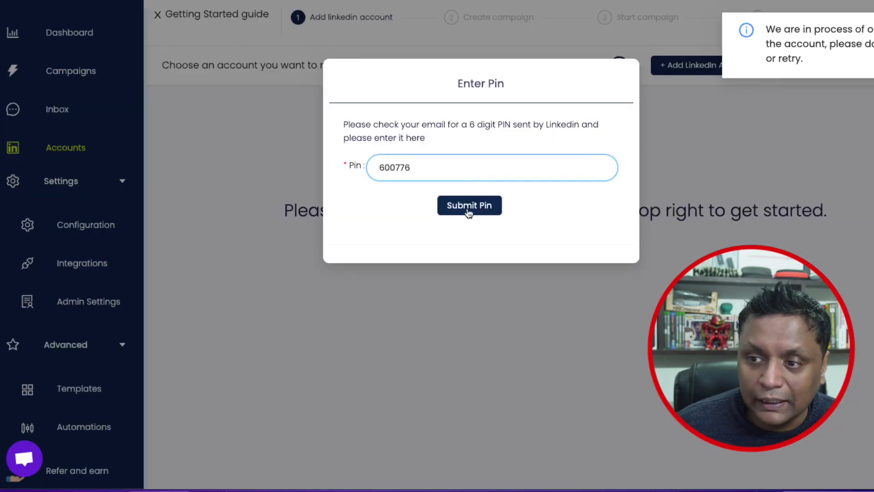
left_click(469, 206)
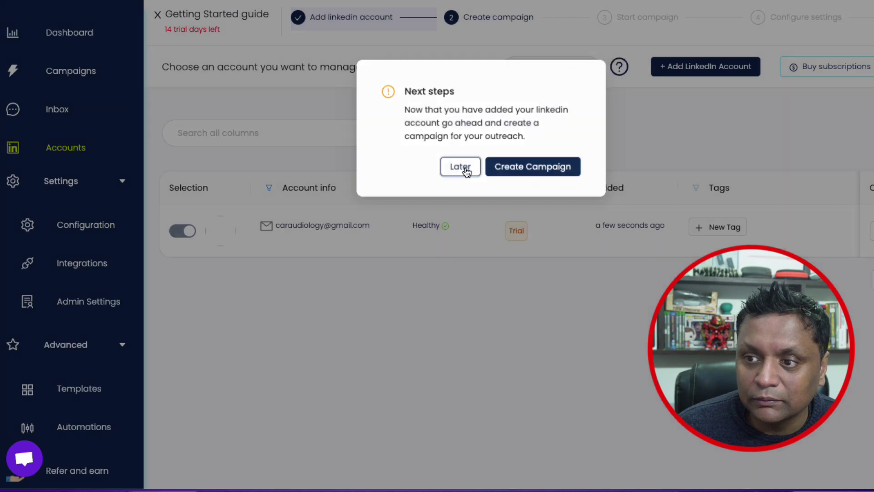
Skip the Next steps prompt and reach All Campaigns through the Dashboard's Create campaign step
left_click(460, 167)
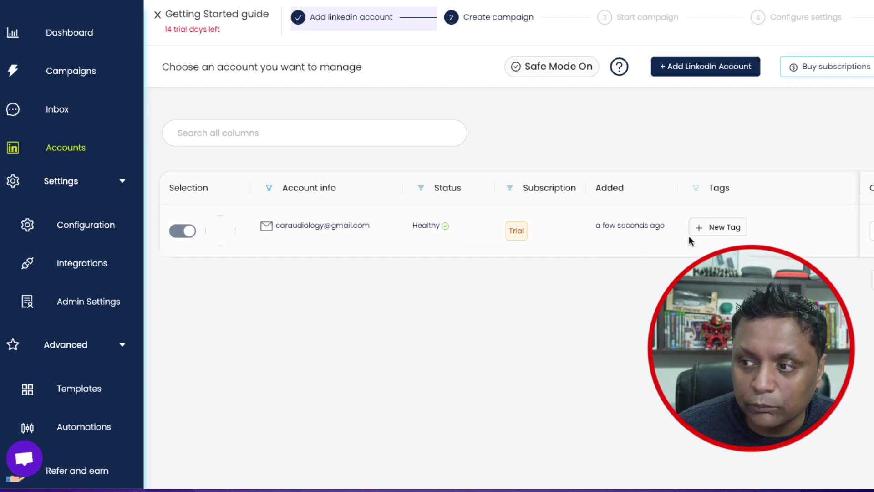
left_click(73, 36)
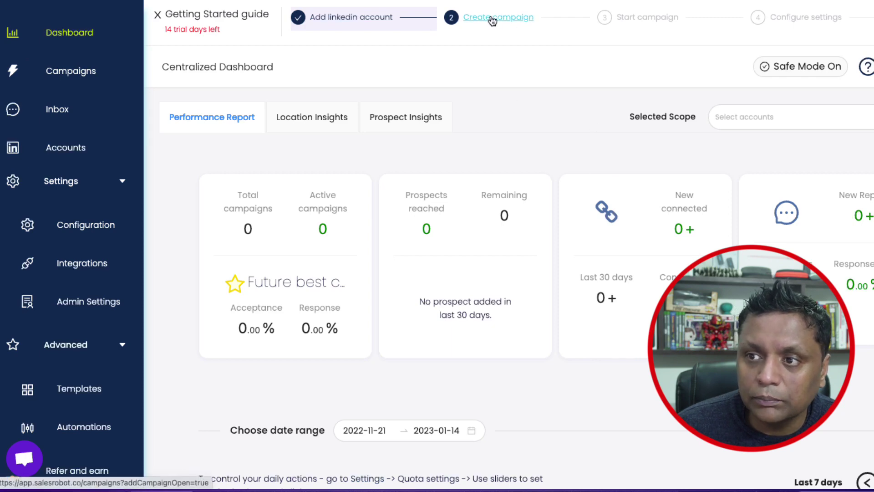
left_click(493, 21)
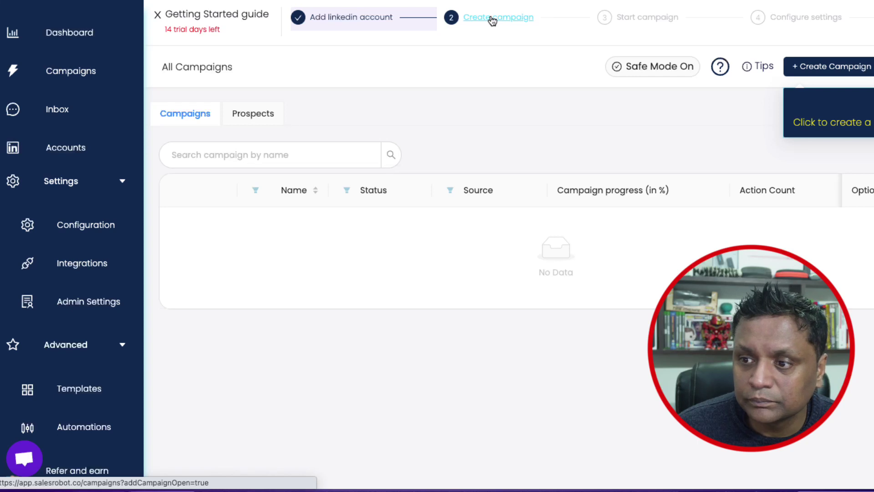
Create a new campaign named 'test'
left_click(798, 68)
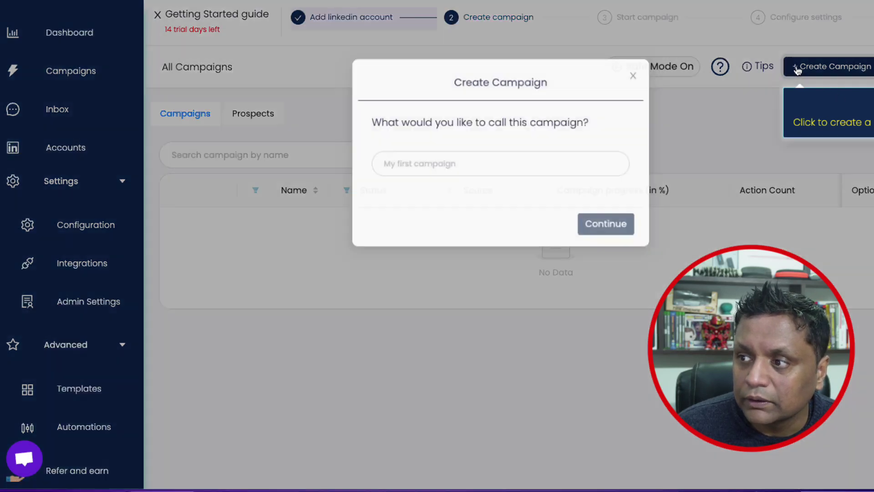
left_click(399, 174)
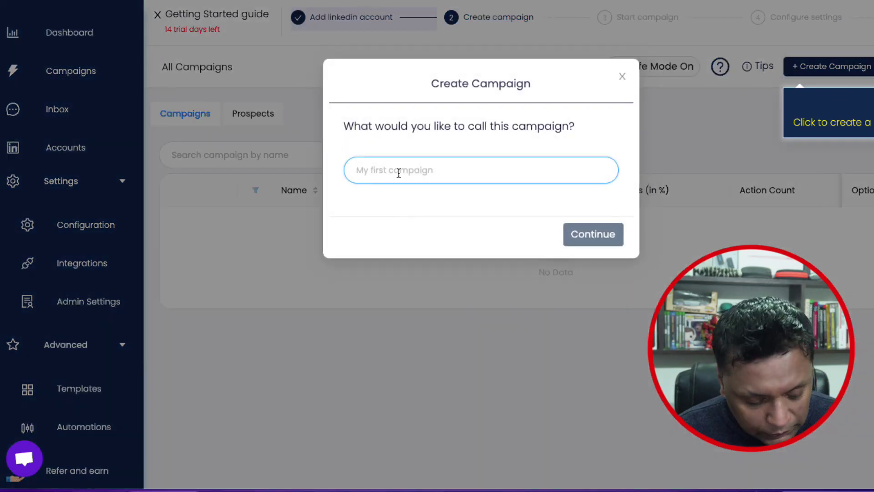
type("test")
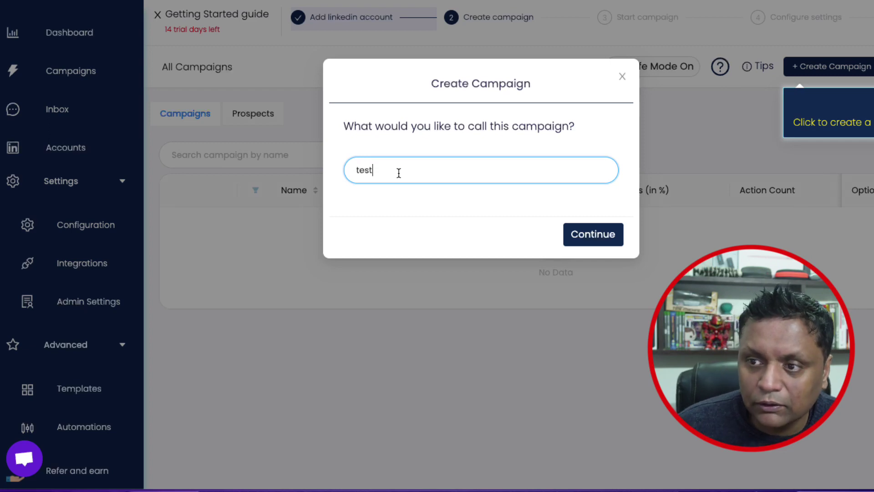
left_click(568, 235)
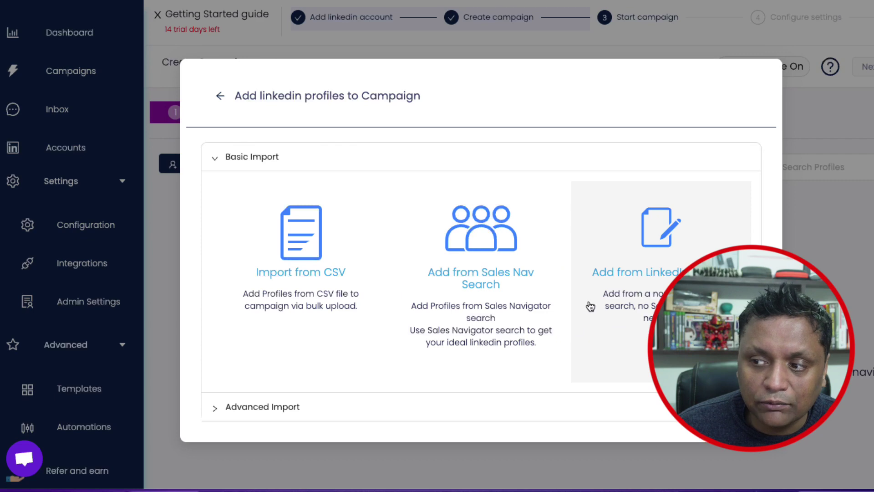
Browse the Advanced and Basic import options, choose Add from LinkedIn search, then switch to LinkedIn
left_click(212, 409)
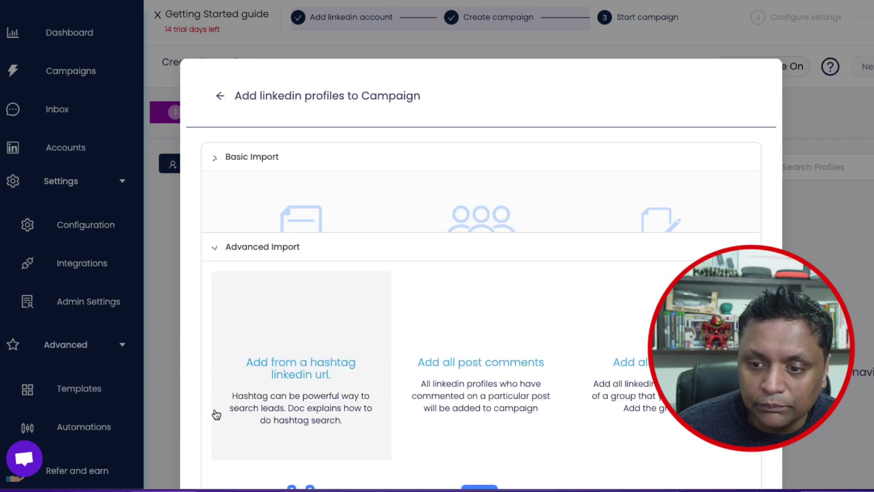
scroll(410, 378, "down", 1)
scroll(433, 380, "down", 1)
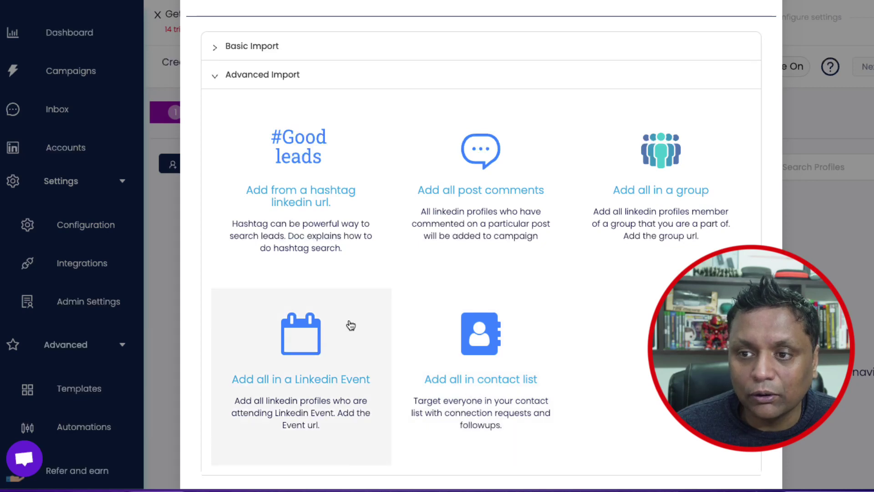
left_click(220, 47)
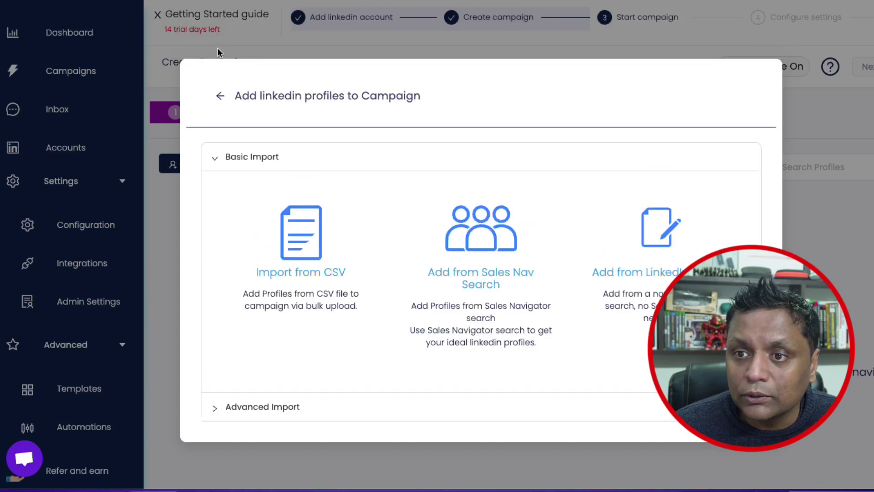
left_click(633, 288)
left_click(378, 157)
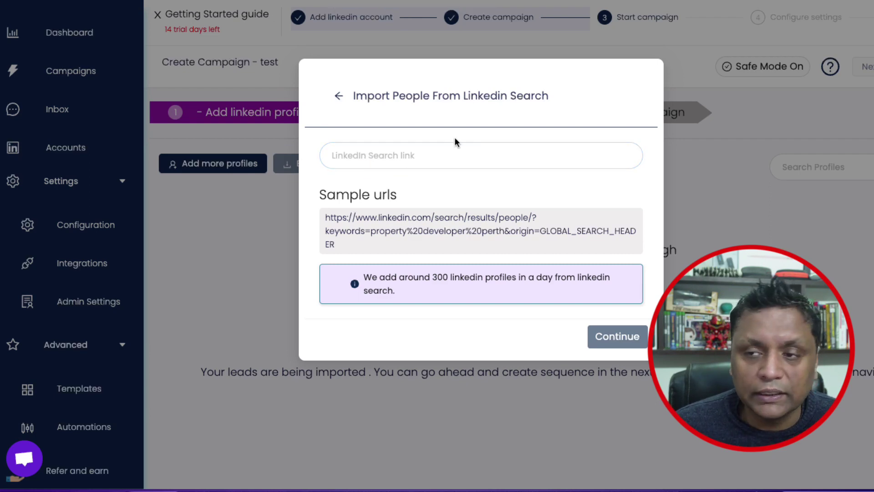
key("ctrl+Tab")
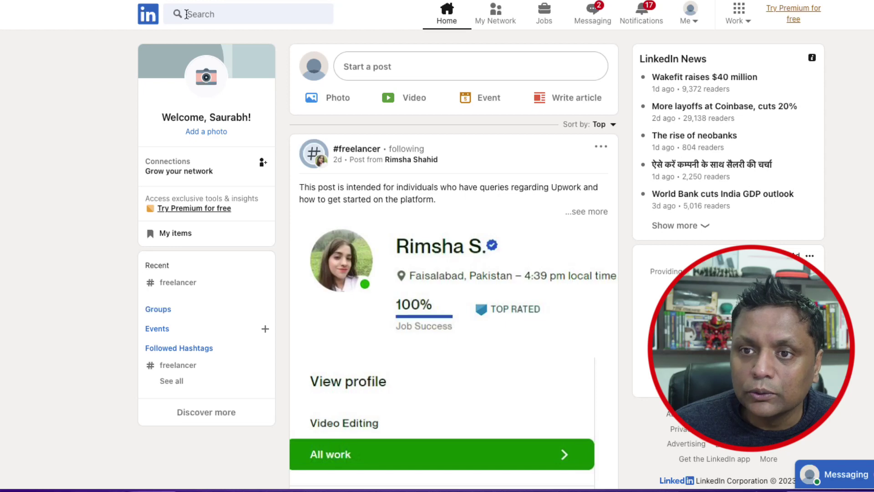
Search LinkedIn people for 'youtube' filtered to United States
left_click(222, 15)
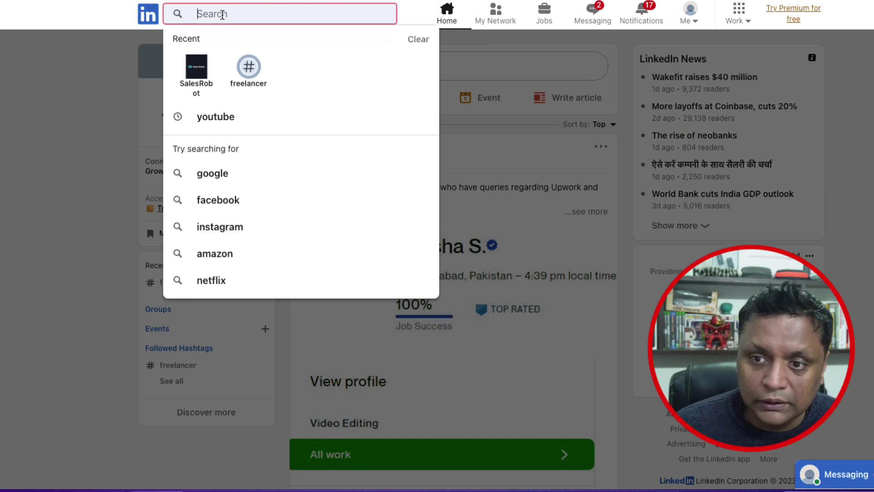
left_click(215, 117)
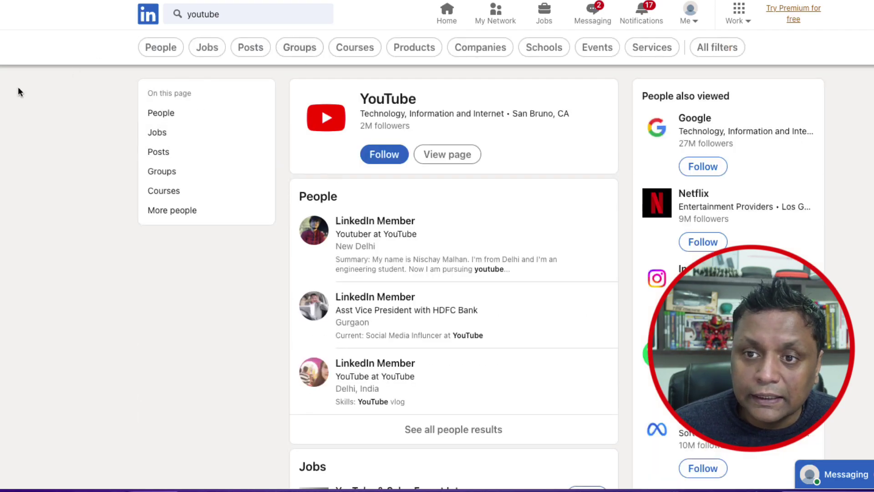
left_click(161, 48)
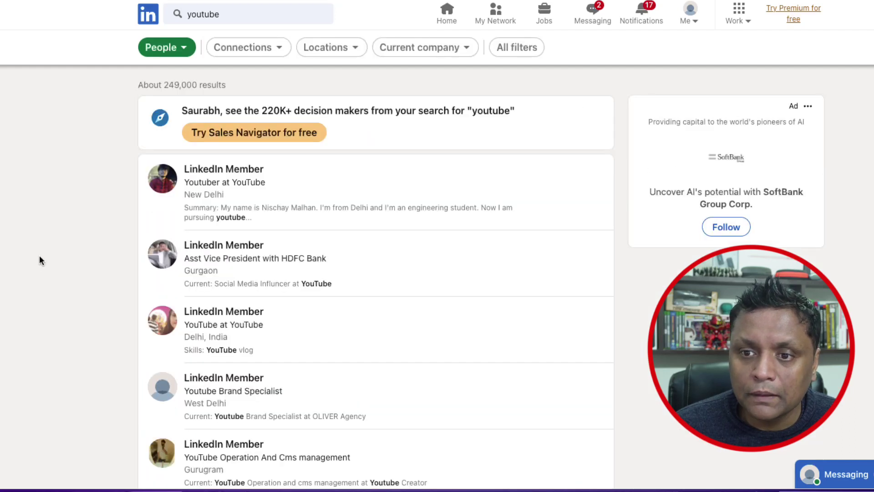
left_click(355, 51)
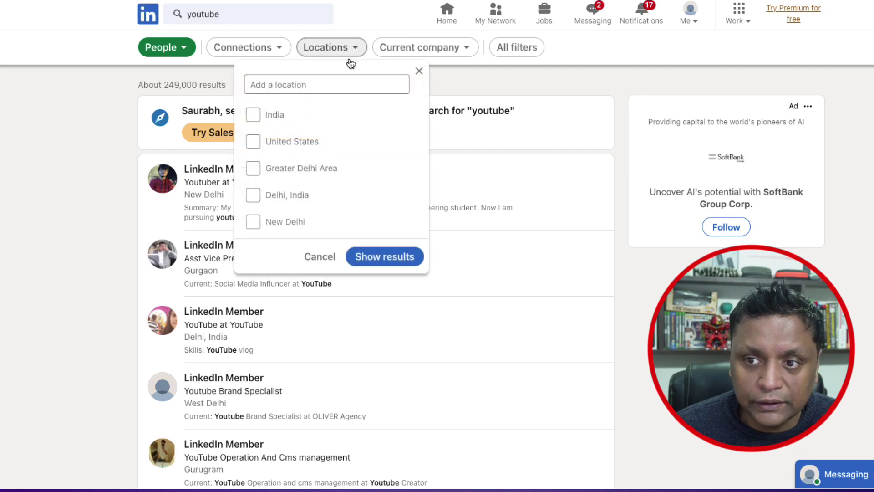
left_click(296, 145)
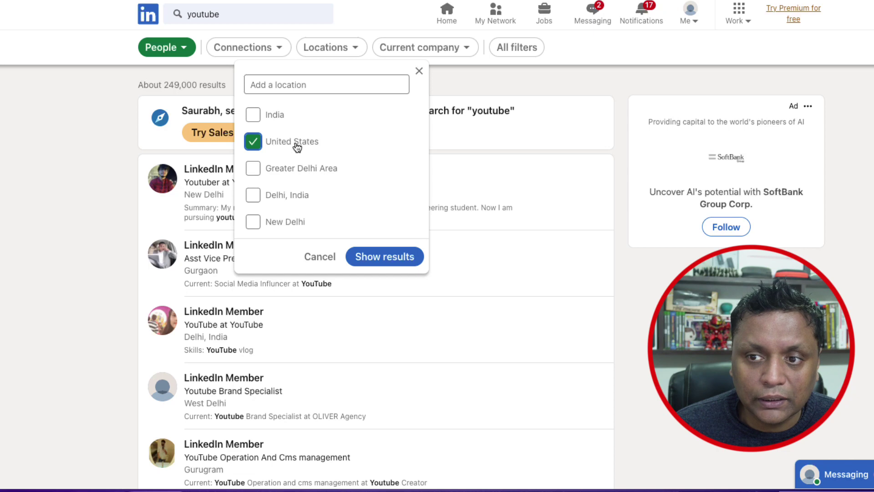
left_click(371, 259)
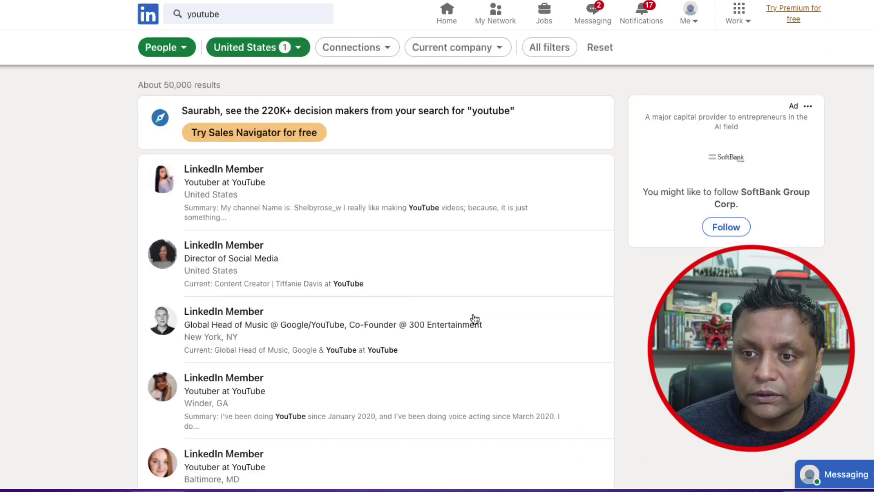
scroll(473, 313, "down", 1)
scroll(472, 313, "up", 1)
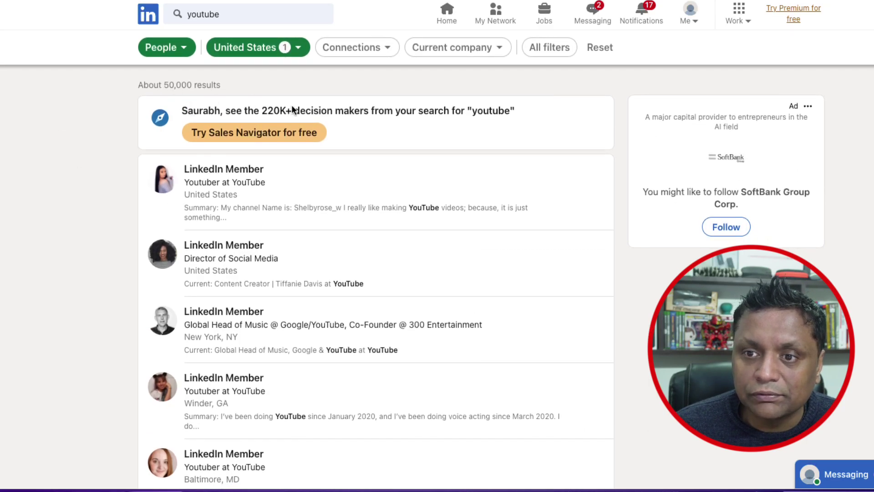
Apply then remove the 1st-connections filter, and copy the search URL back to Sales Robot
left_click(532, 51)
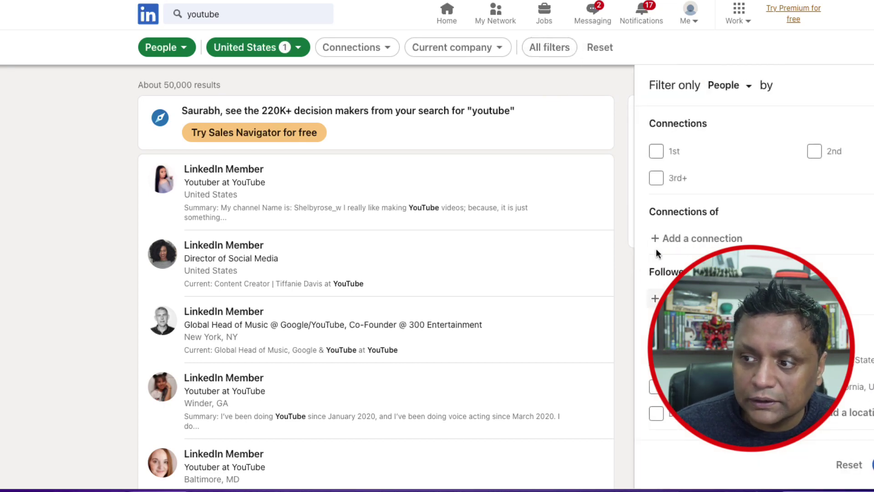
left_click(655, 151)
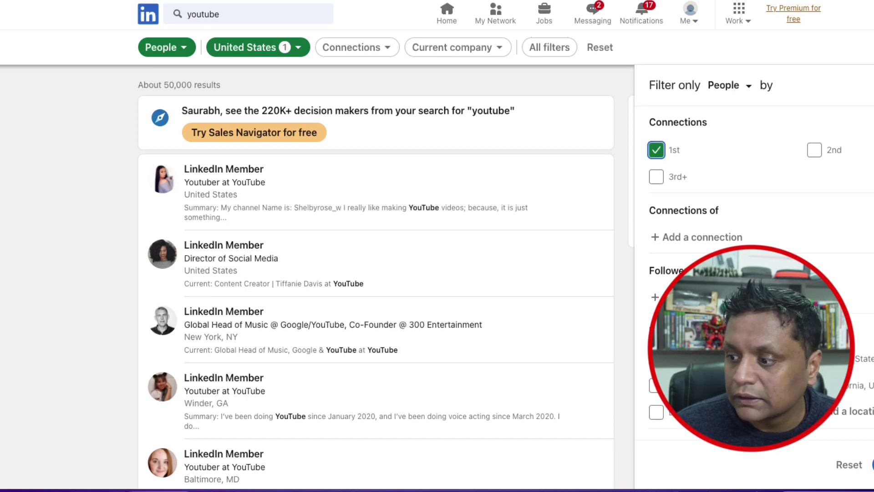
left_click(870, 464)
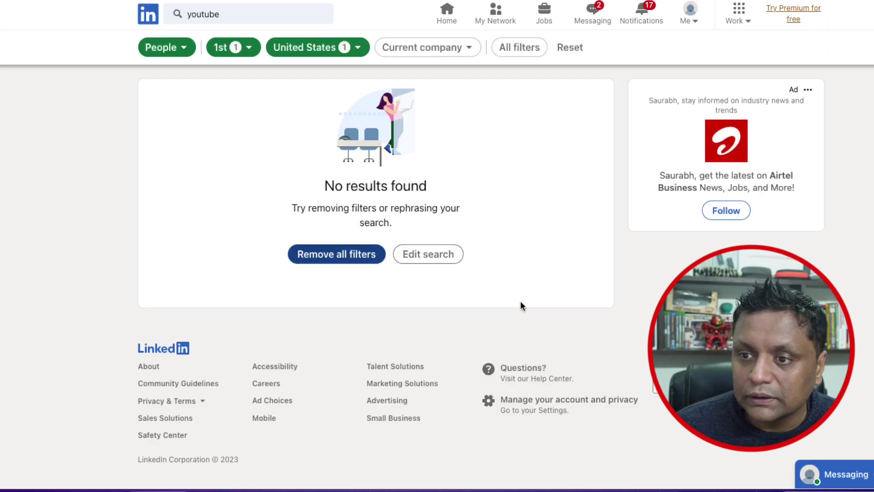
left_click(518, 49)
left_click(656, 155)
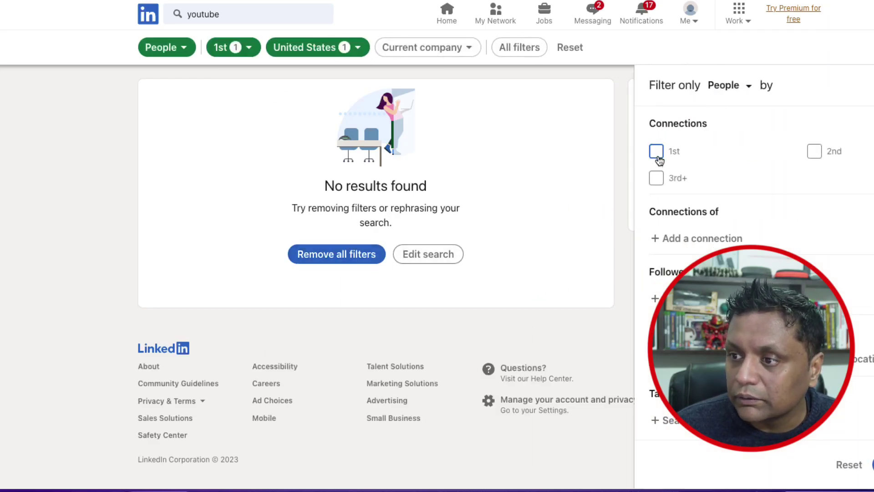
left_click(868, 464)
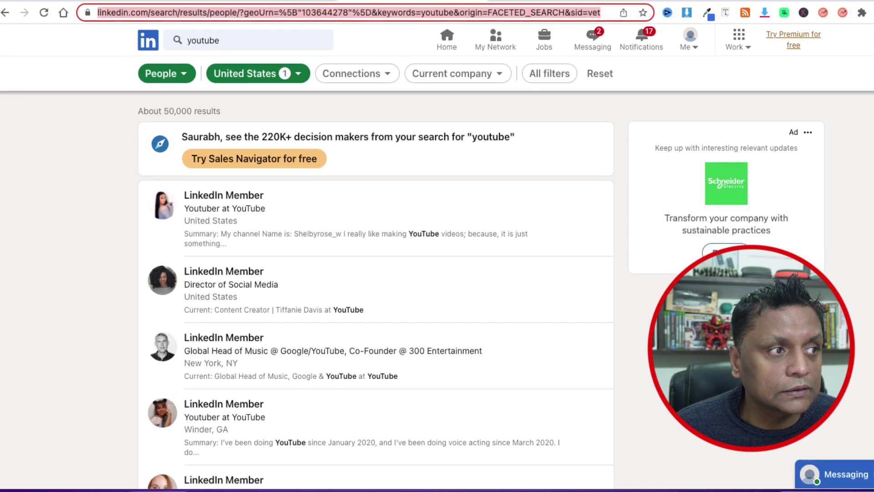
left_click(307, 13)
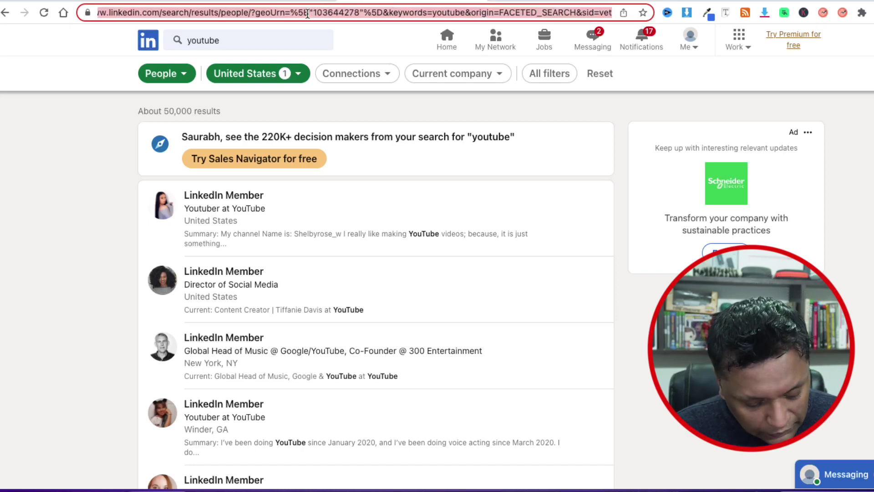
left_click(290, 1)
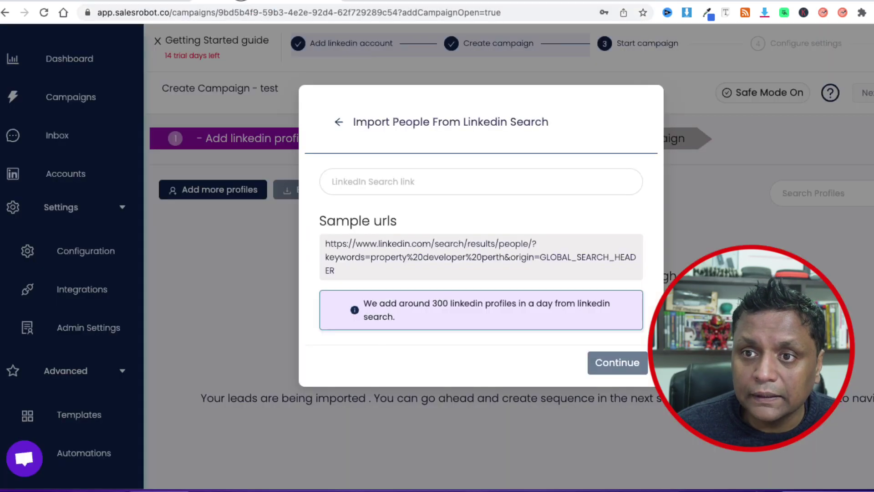
Paste the youtube search link, review the 2nd and 3rd connection-level options, and continue importing
left_click(365, 186)
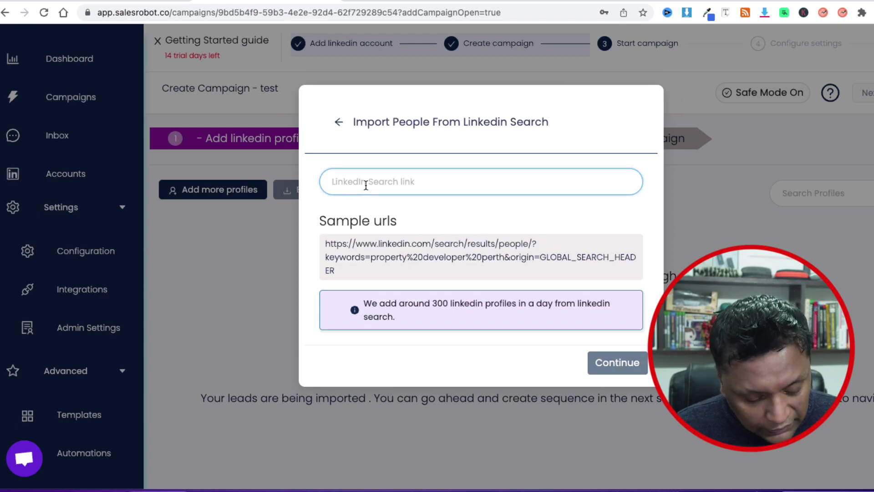
key("super+v")
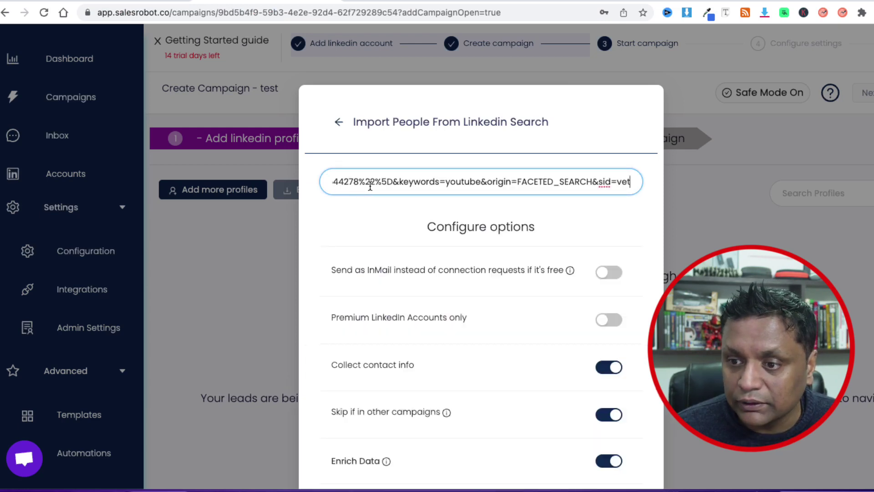
scroll(583, 257, "down", 3)
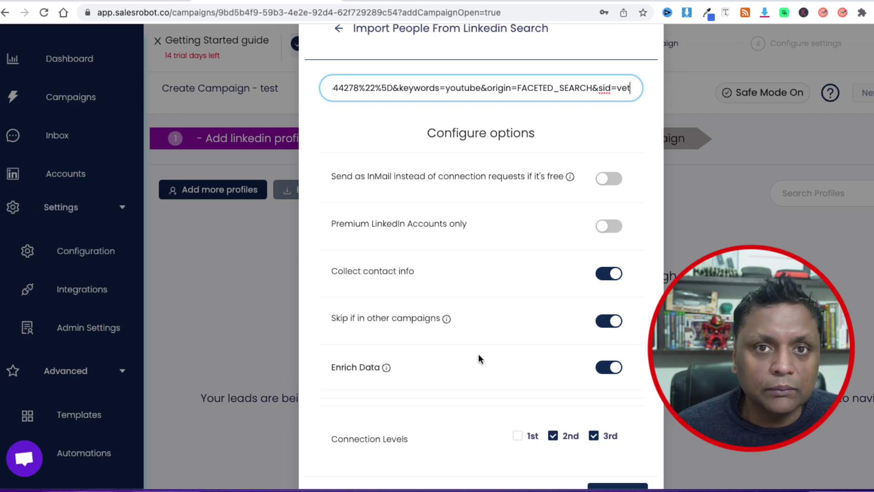
scroll(478, 353, "down", 1)
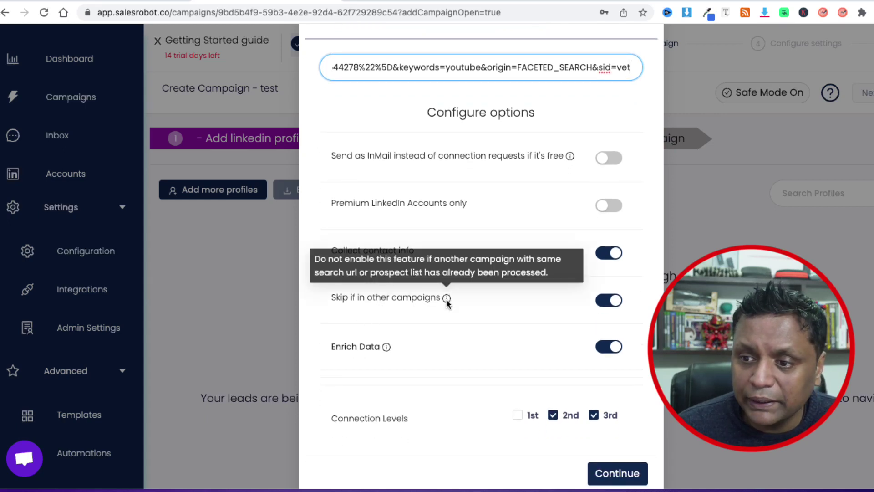
mouse_move(385, 352)
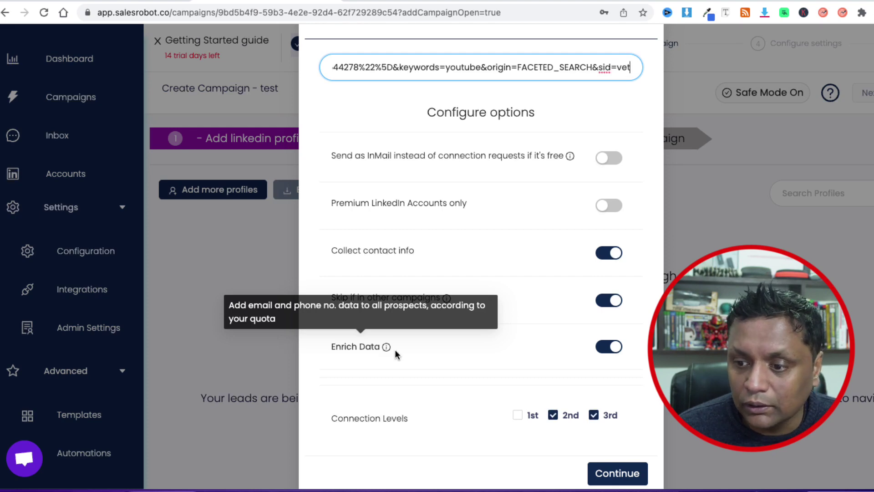
scroll(456, 356, "down", 1)
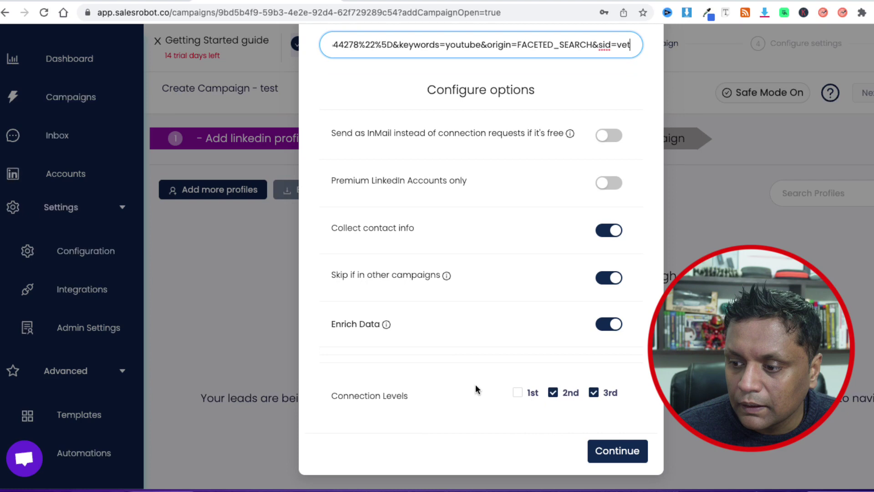
scroll(487, 214, "up", 2)
scroll(487, 214, "down", 2)
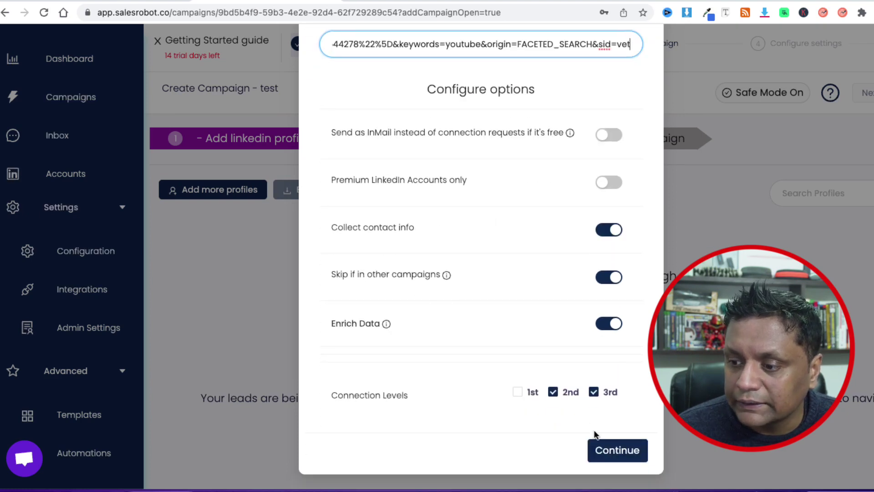
left_click(621, 450)
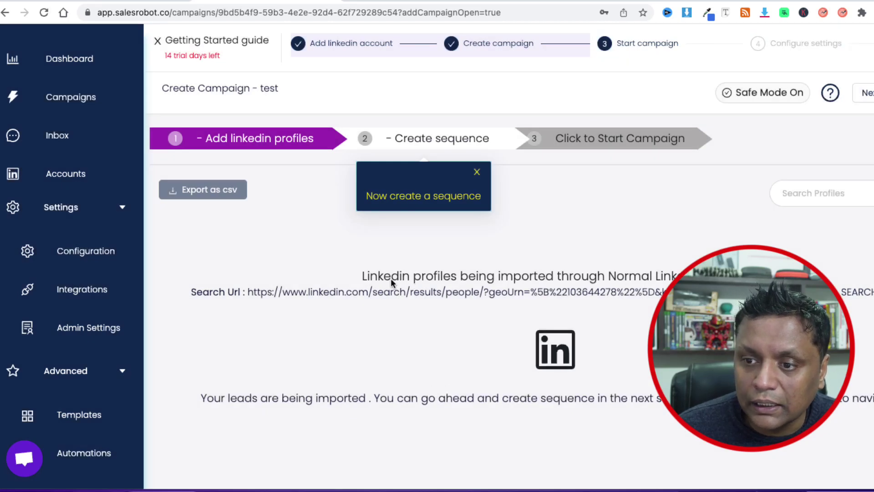
Build the sequence from the Quick Start template and close its three guide tips
left_click(410, 141)
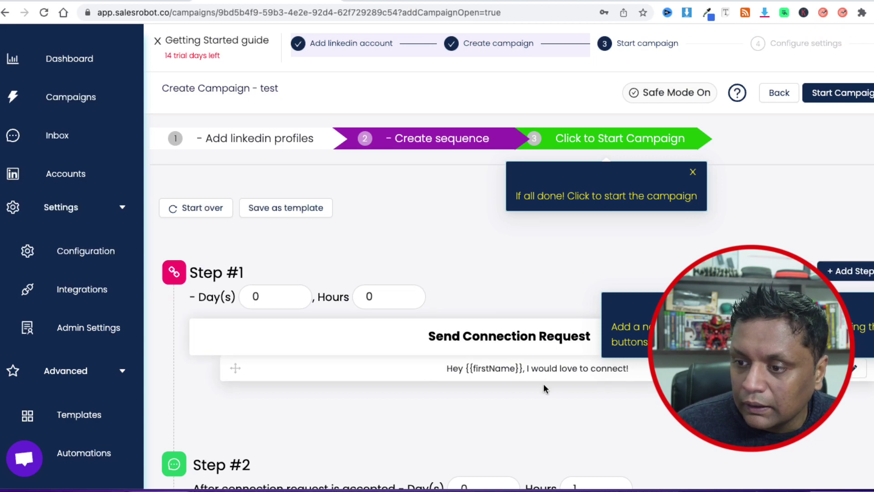
left_click(837, 300)
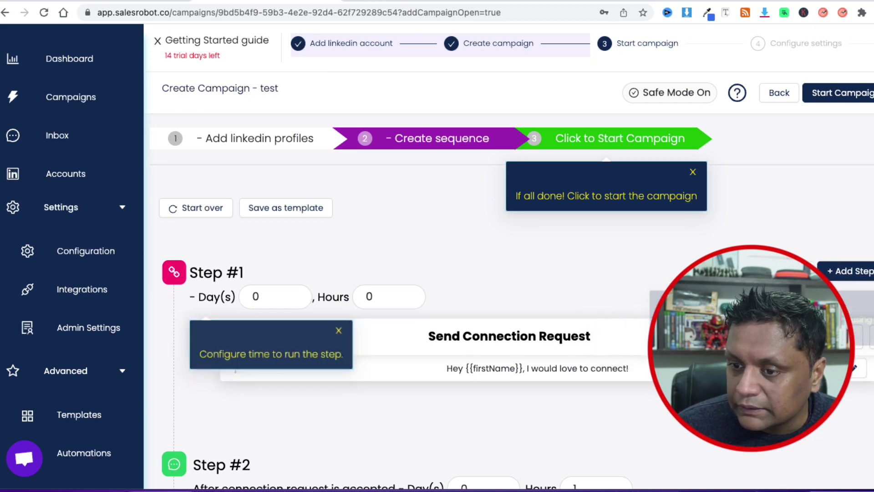
left_click(341, 332)
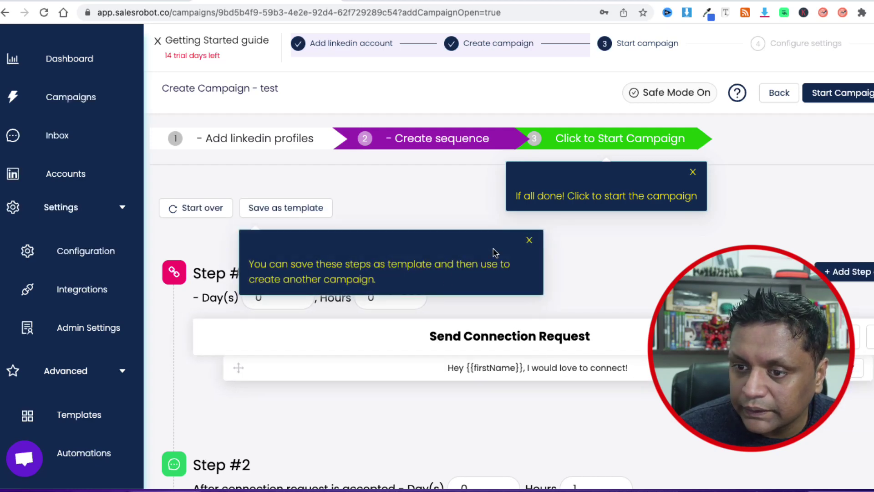
left_click(528, 241)
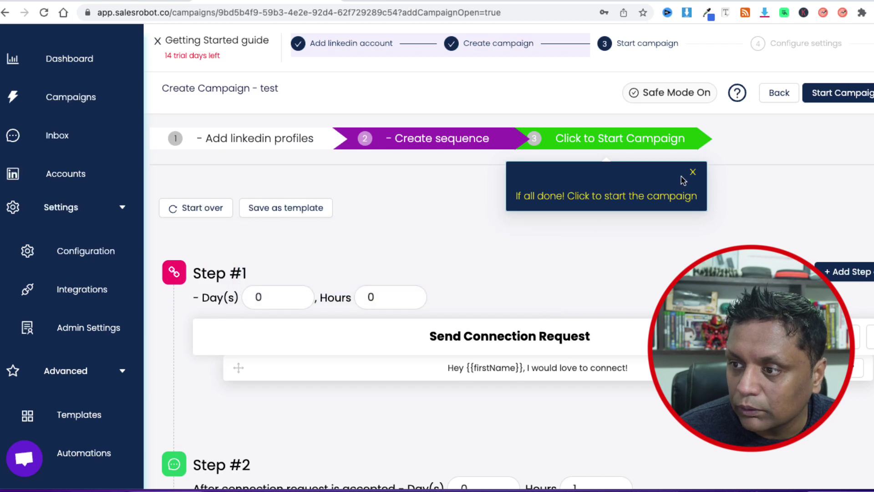
left_click(855, 369)
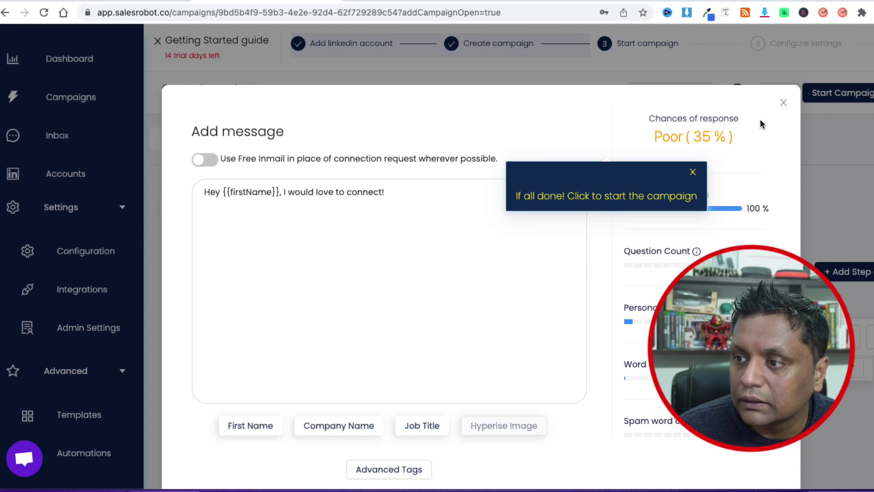
left_click(403, 200)
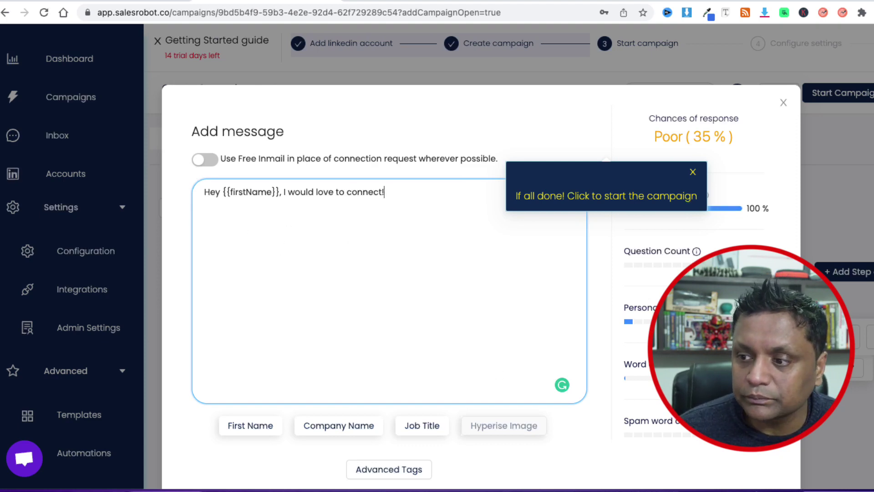
left_click(784, 103)
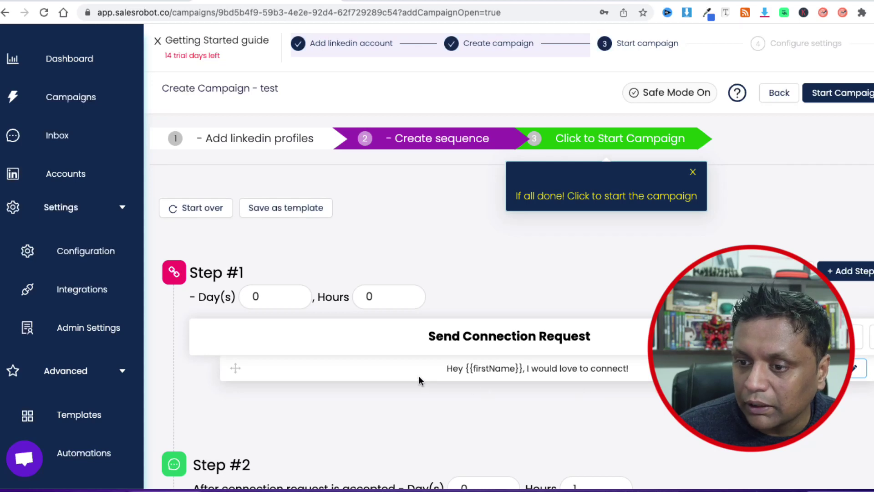
Set Step #1's delay to 1 day and save the new timing
left_click(267, 297)
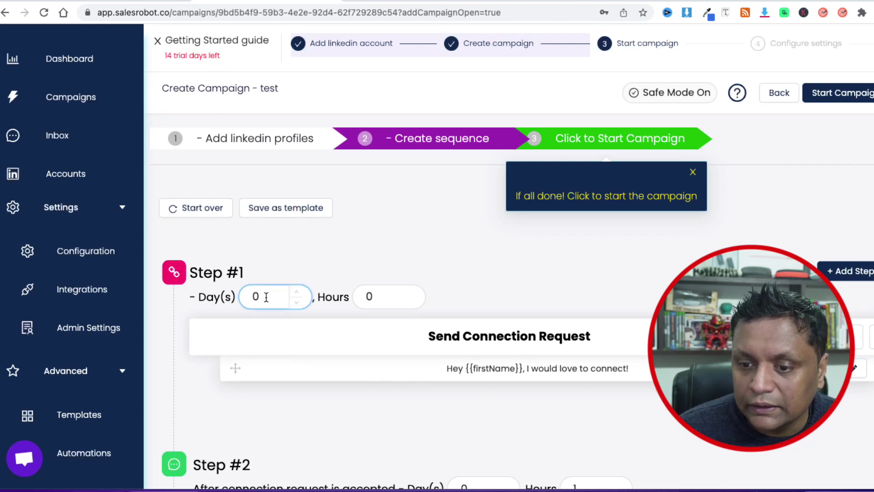
scroll(372, 348, "down", 1)
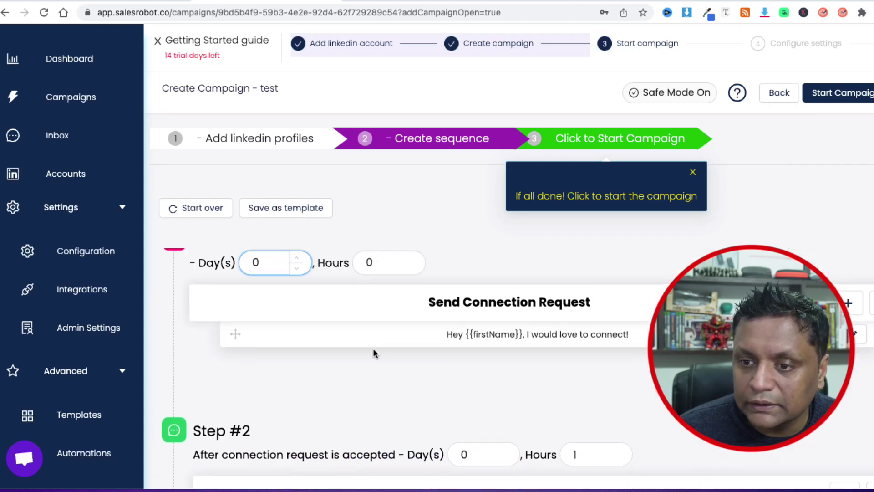
left_click(295, 266)
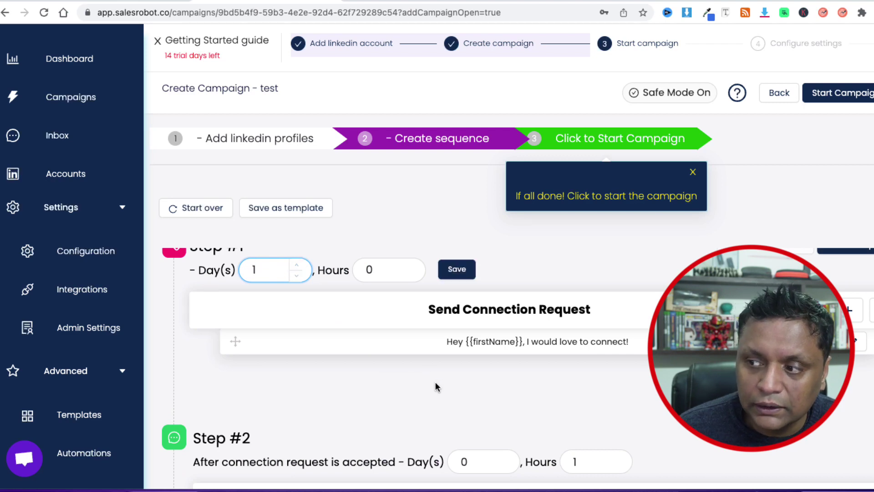
scroll(437, 386, "up", 1)
left_click(465, 302)
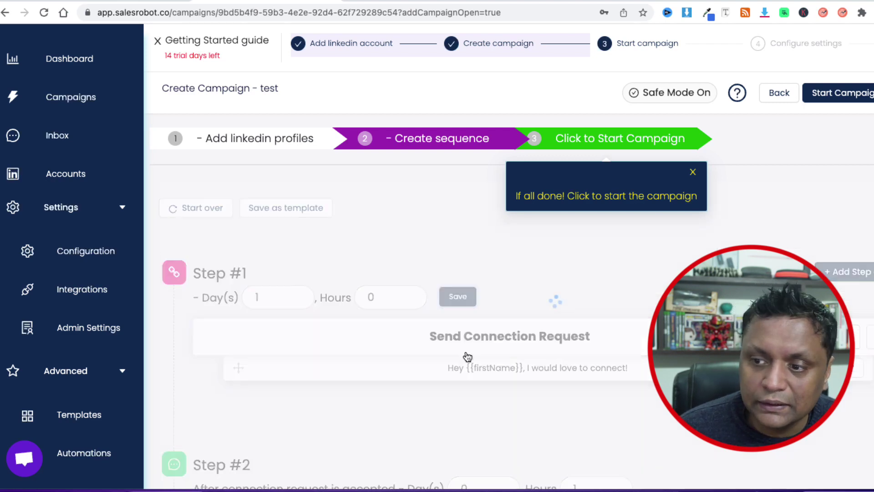
Raise Step #2's wait to 5 days, then scroll back up to Step #1
scroll(457, 417, "down", 3)
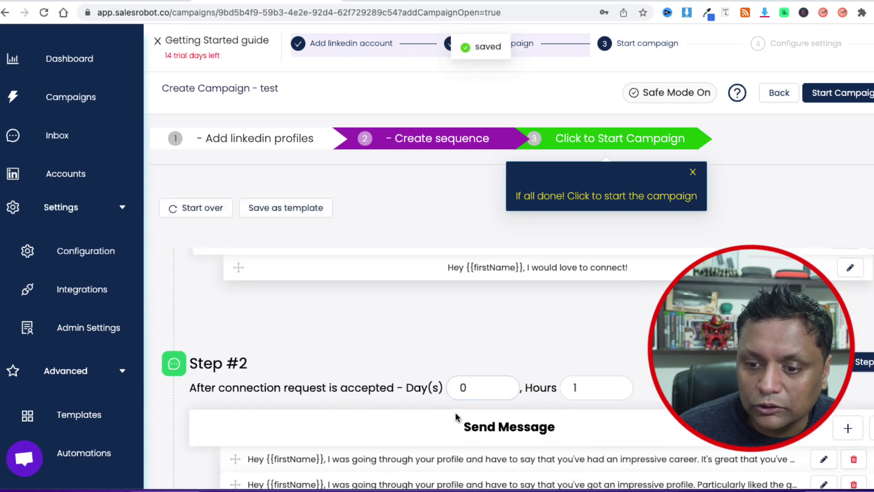
scroll(262, 399, "down", 3)
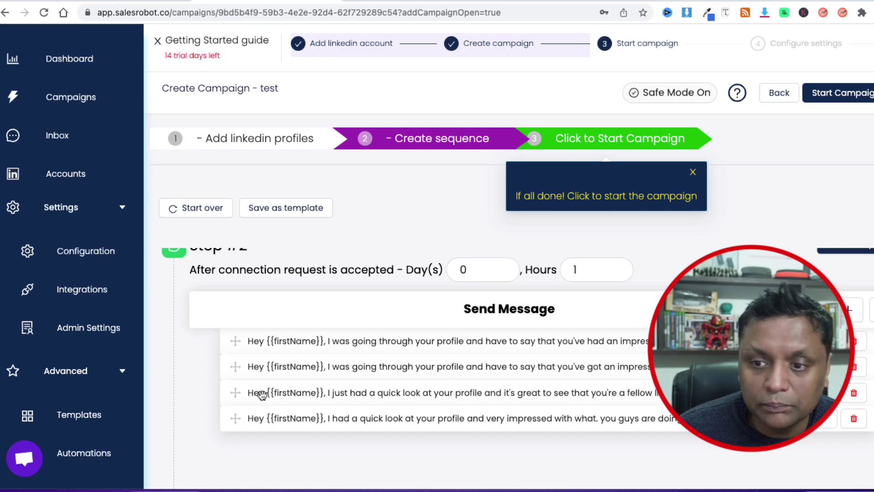
scroll(261, 395, "up", 1)
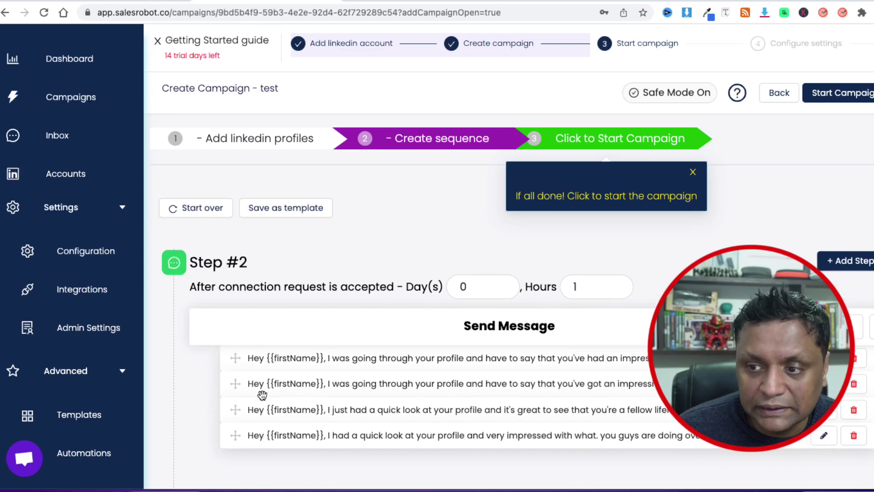
left_click(503, 285)
left_click(503, 285)
left_click(503, 285)
left_click(503, 287)
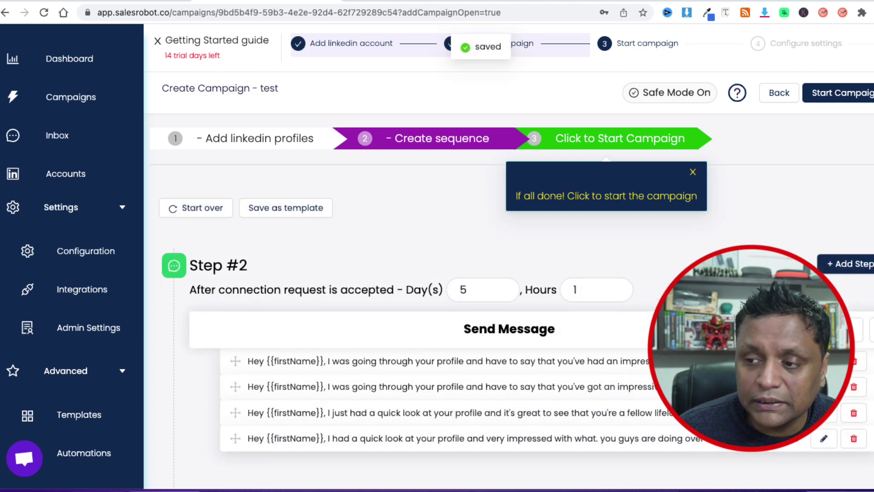
scroll(518, 368, "down", 5)
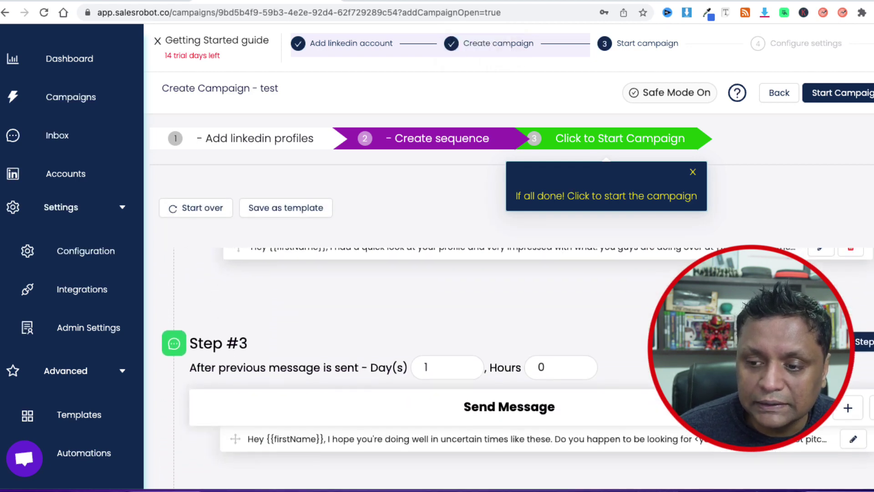
scroll(377, 419, "down", 1)
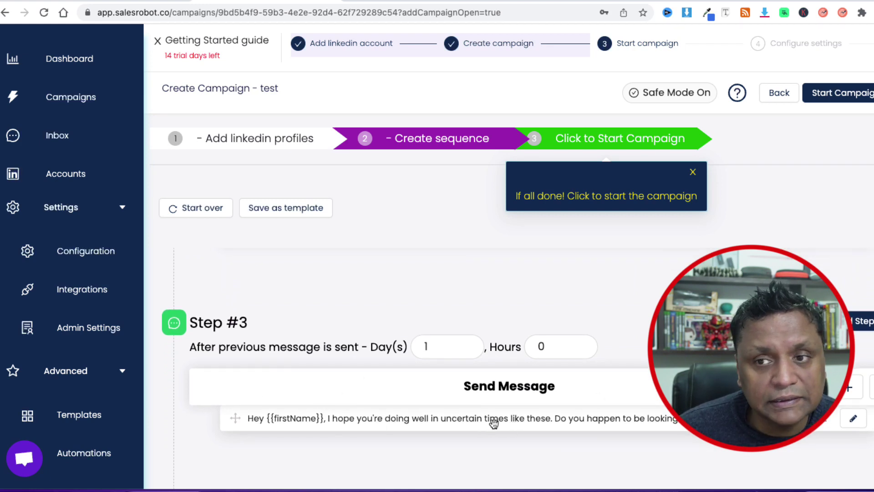
scroll(602, 372, "up", 6)
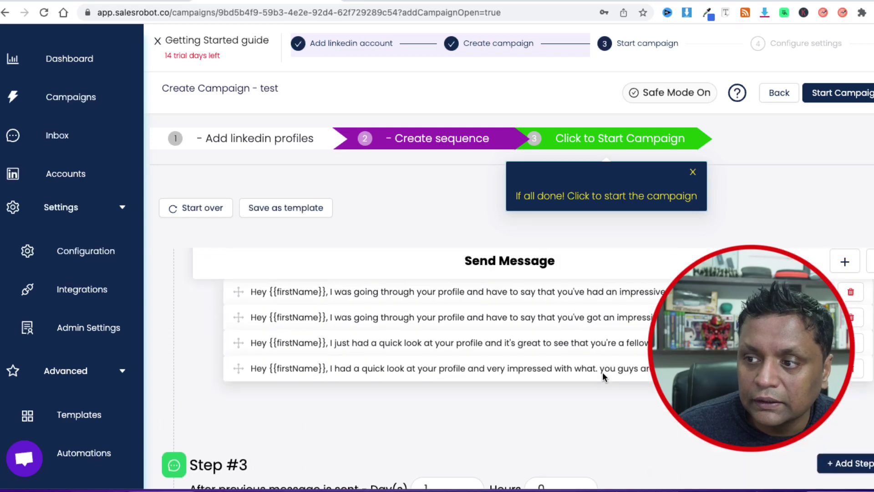
scroll(602, 373, "up", 3)
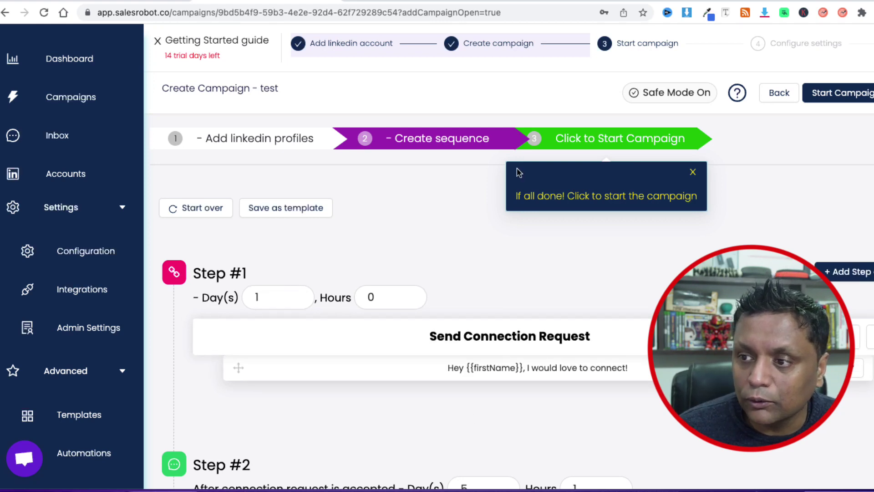
Start the test campaign, then pause it with 'Continue executing' ticked
left_click(584, 140)
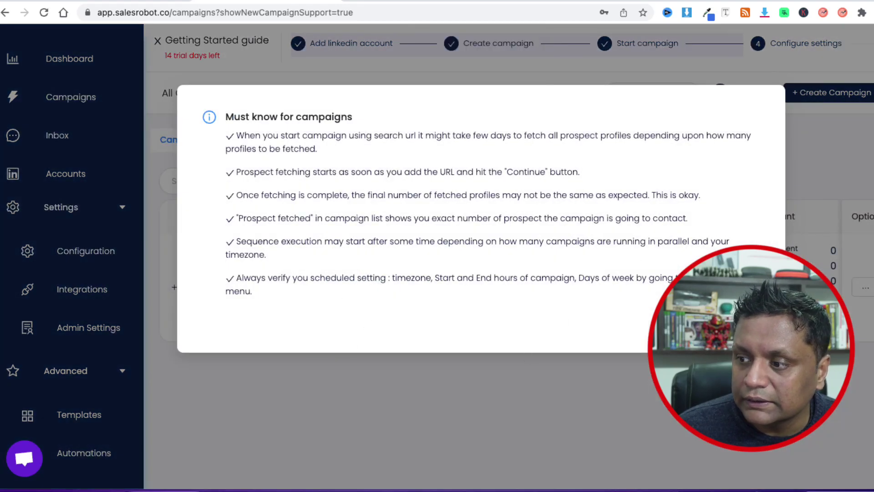
left_click(249, 350)
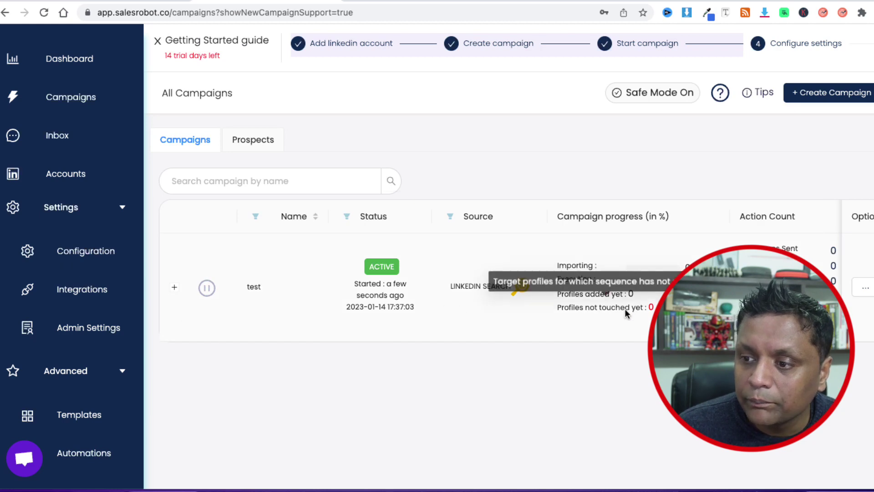
left_click(208, 288)
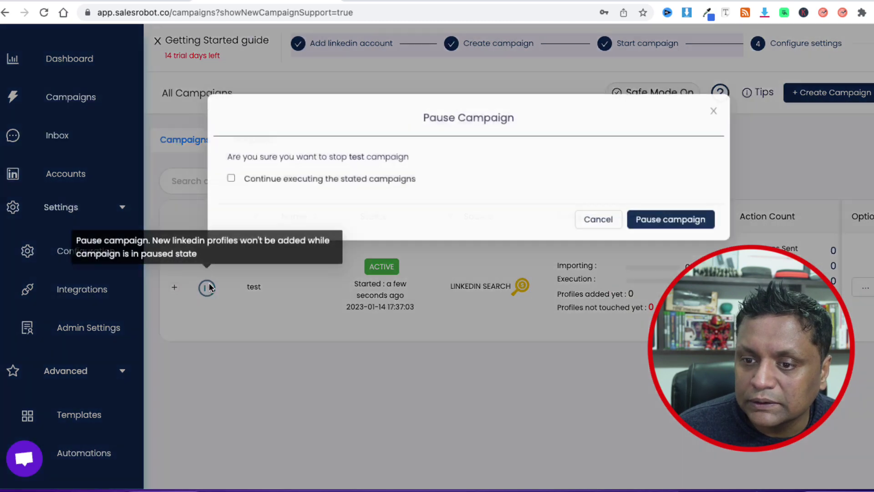
left_click(233, 173)
left_click(690, 217)
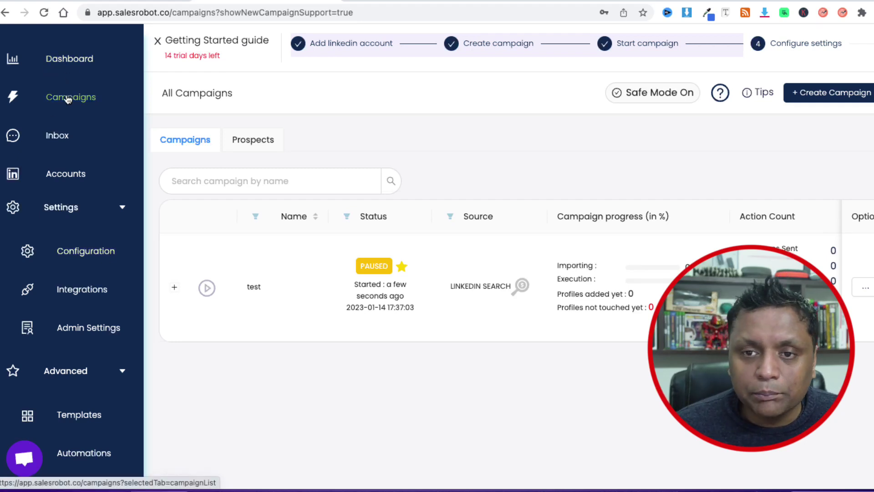
Check the empty Inbox, then return to the Campaigns list
left_click(59, 137)
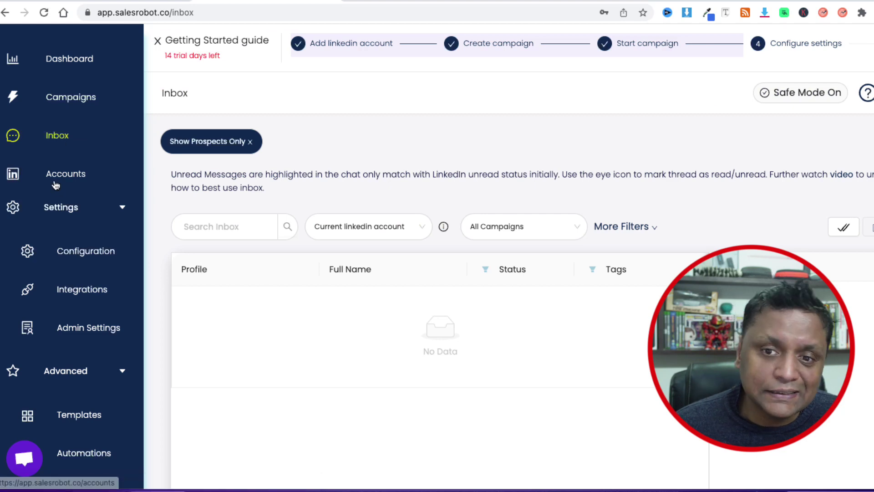
left_click(75, 112)
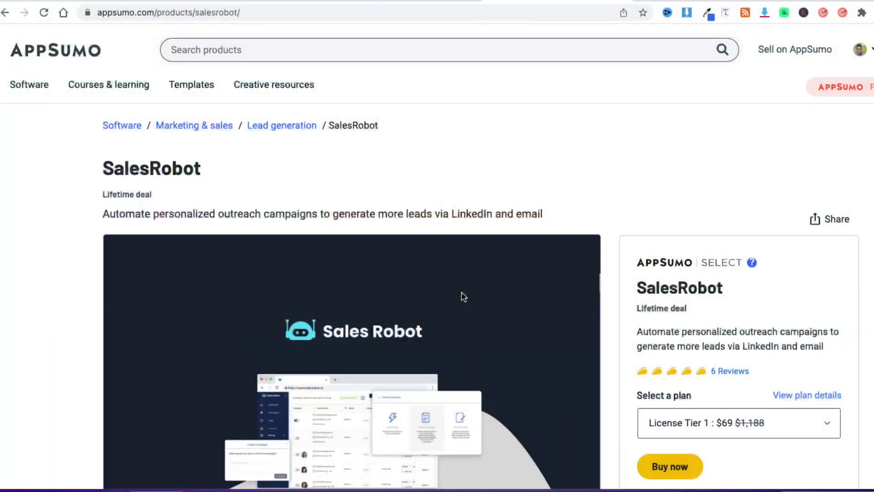
Compare SalesRobot tiers on AppSumo: $69 for 1 seat, $139 for 4, $199 for 10
scroll(526, 291, "down", 4)
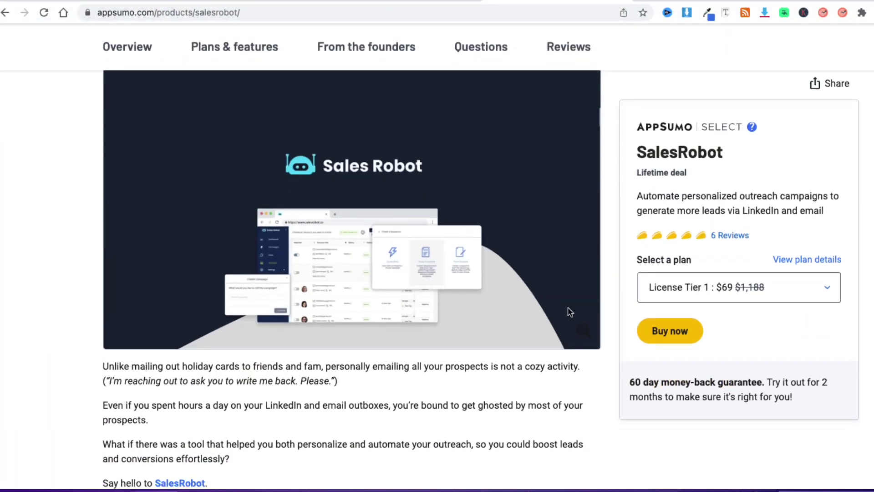
scroll(585, 325, "down", 3)
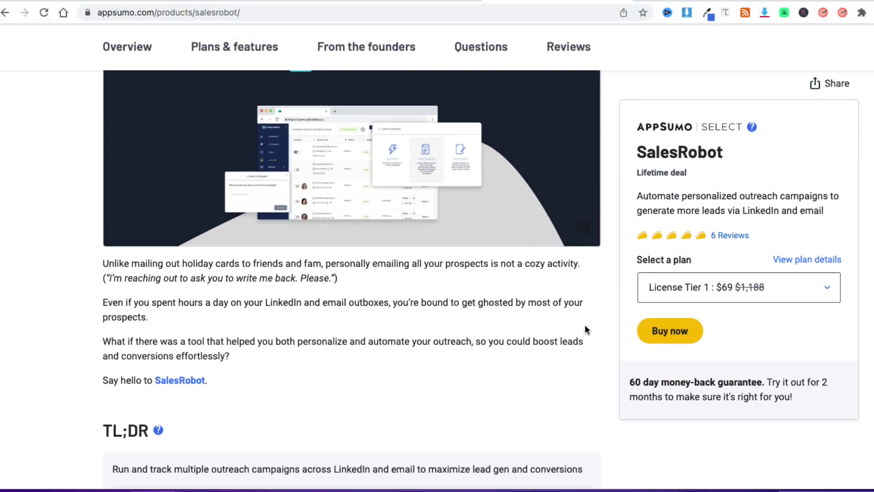
left_click(731, 293)
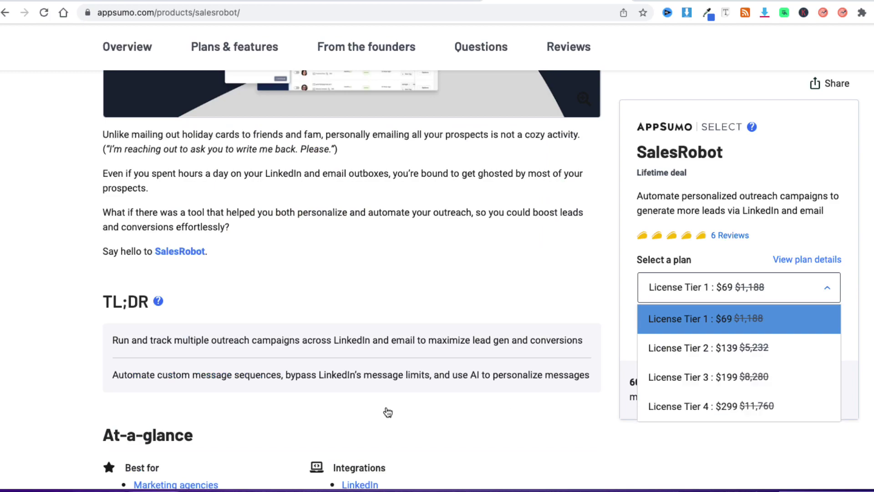
scroll(474, 396, "down", 3)
scroll(472, 395, "up", 15)
scroll(472, 396, "down", 5)
scroll(474, 401, "down", 20)
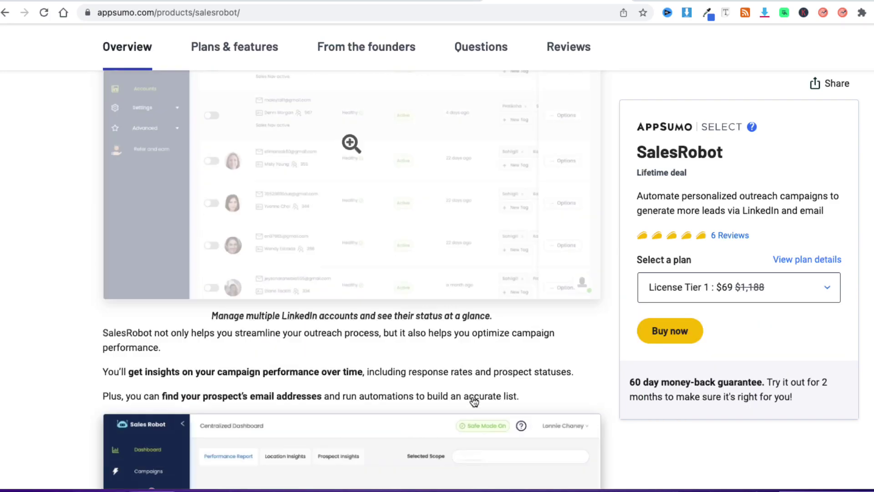
scroll(474, 402, "down", 20)
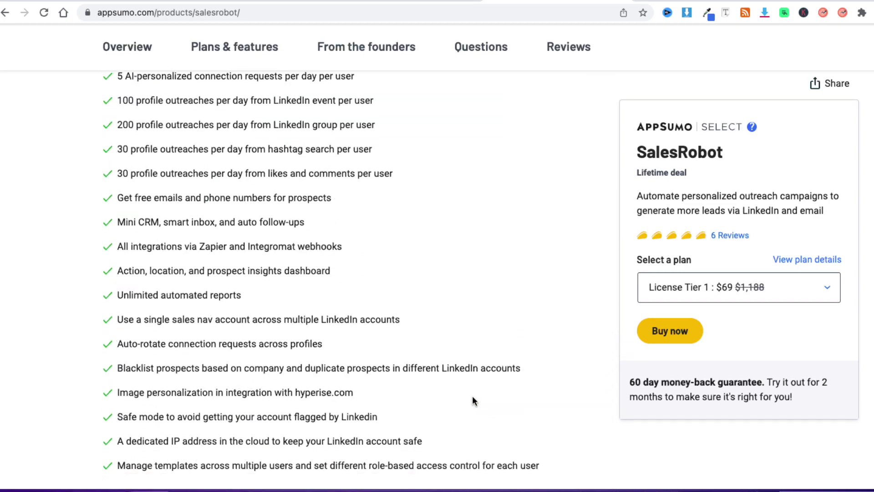
scroll(472, 401, "down", 4)
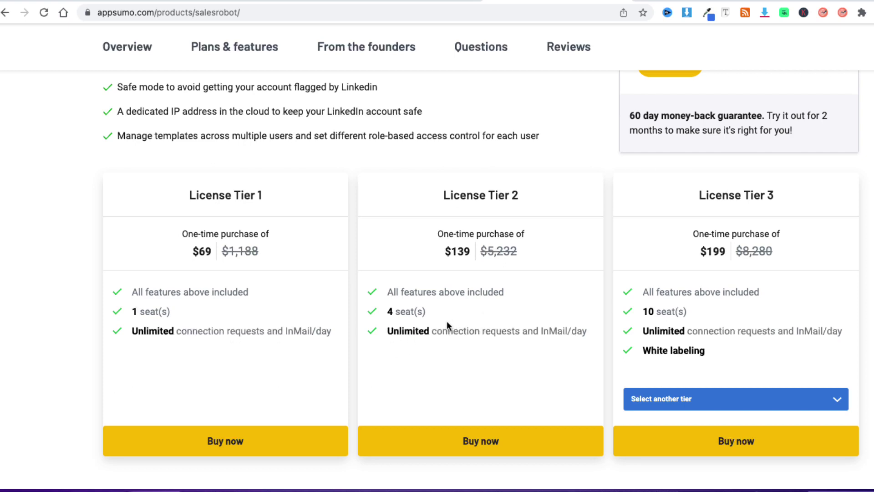
scroll(447, 320, "up", 7)
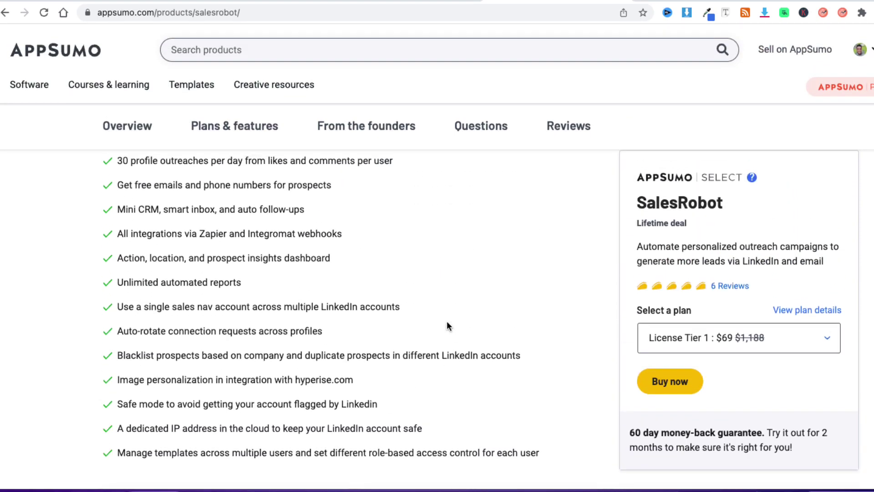
scroll(446, 321, "up", 2)
scroll(446, 326, "up", 7)
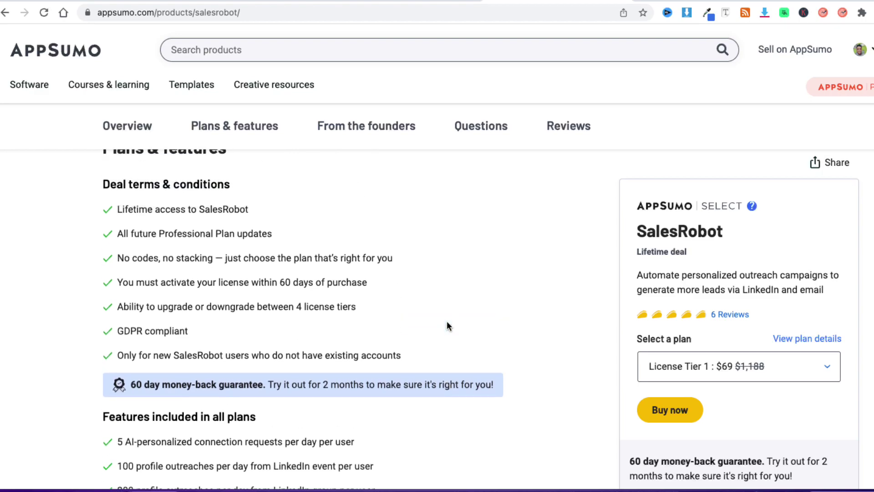
scroll(447, 325, "up", 1)
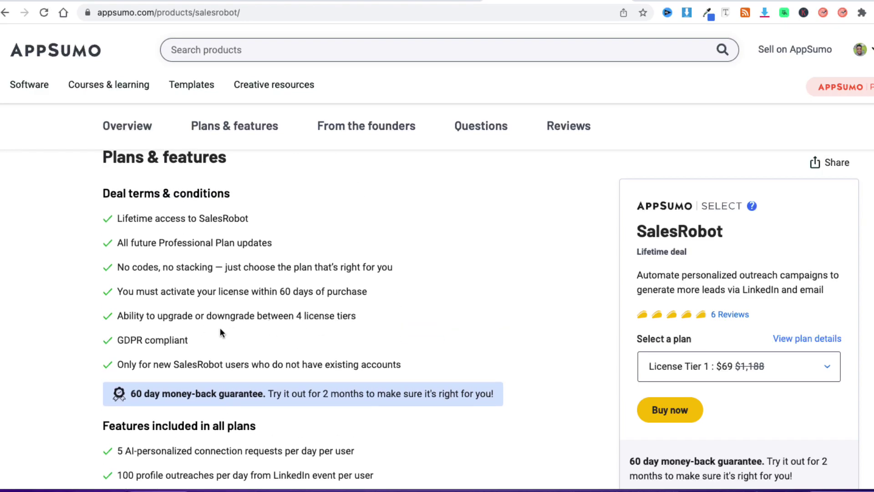
scroll(493, 321, "down", 20)
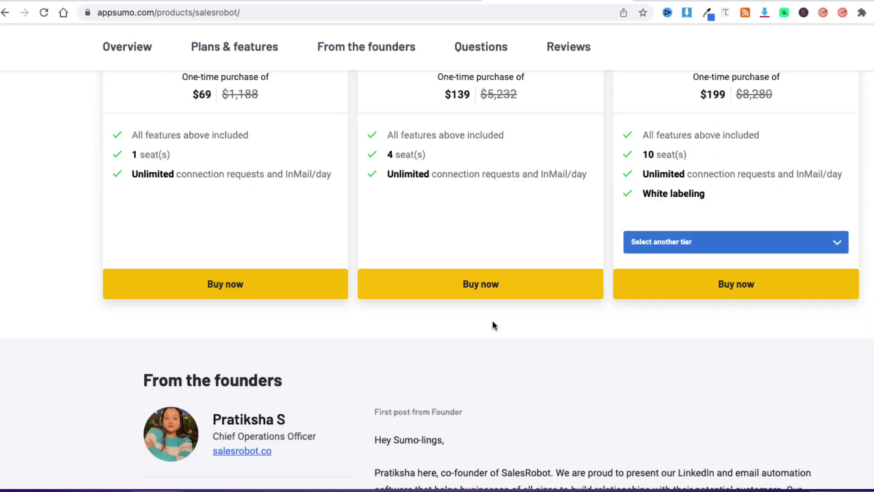
scroll(493, 324, "up", 7)
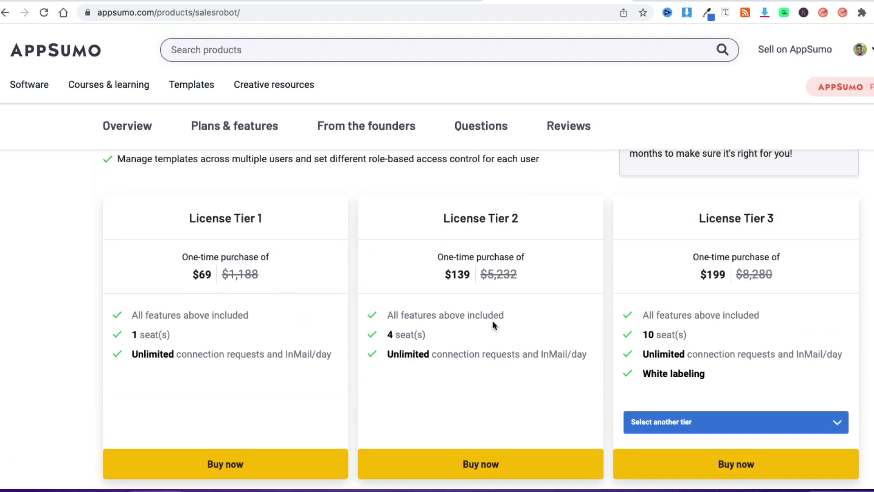
scroll(493, 324, "down", 1)
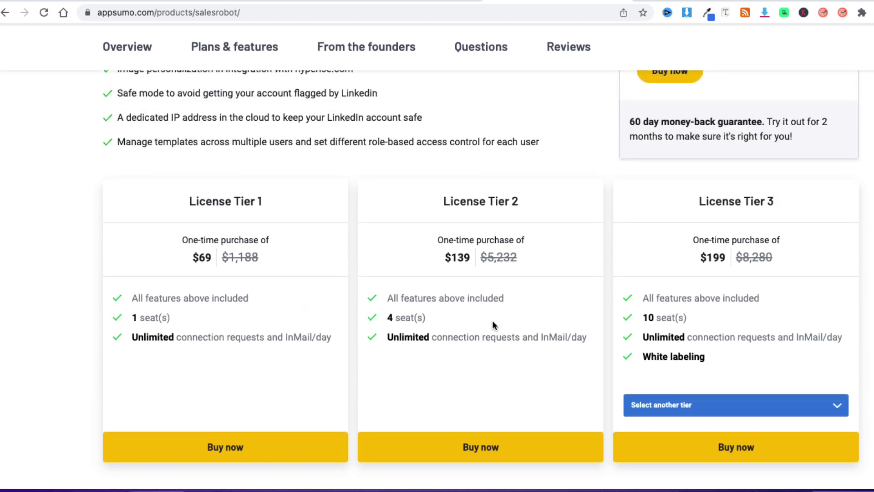
scroll(492, 321, "down", 5)
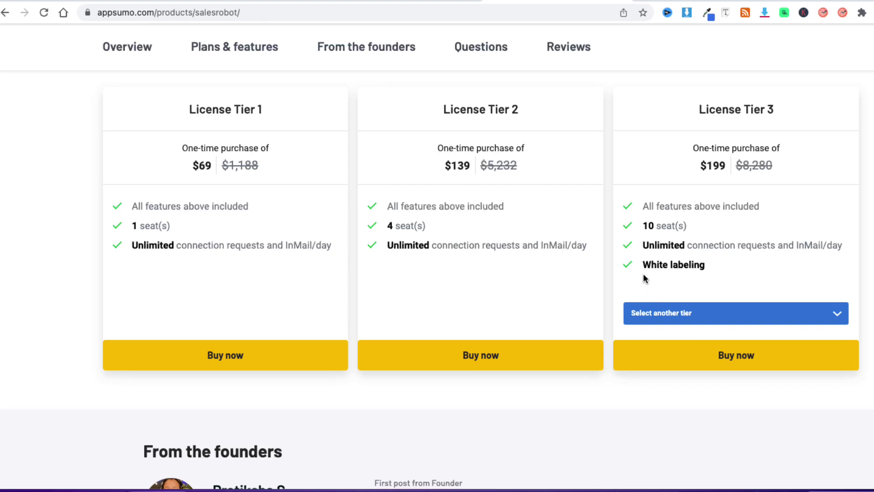
left_click(706, 320)
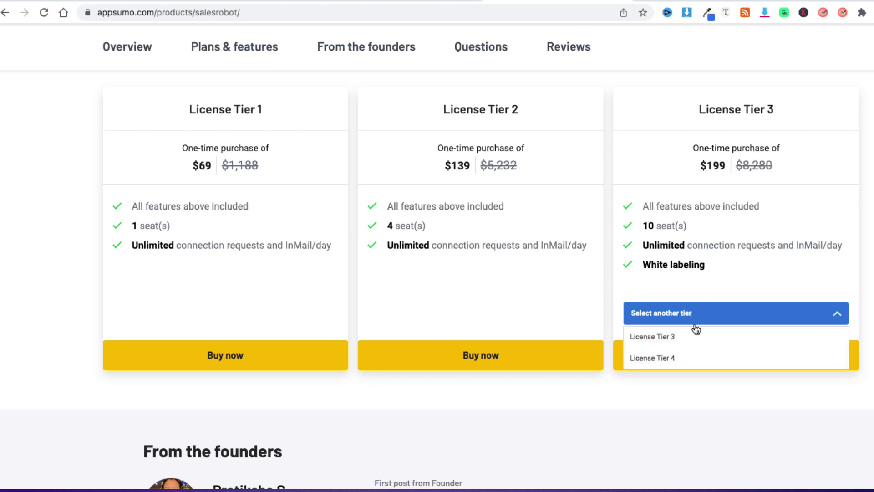
left_click(665, 357)
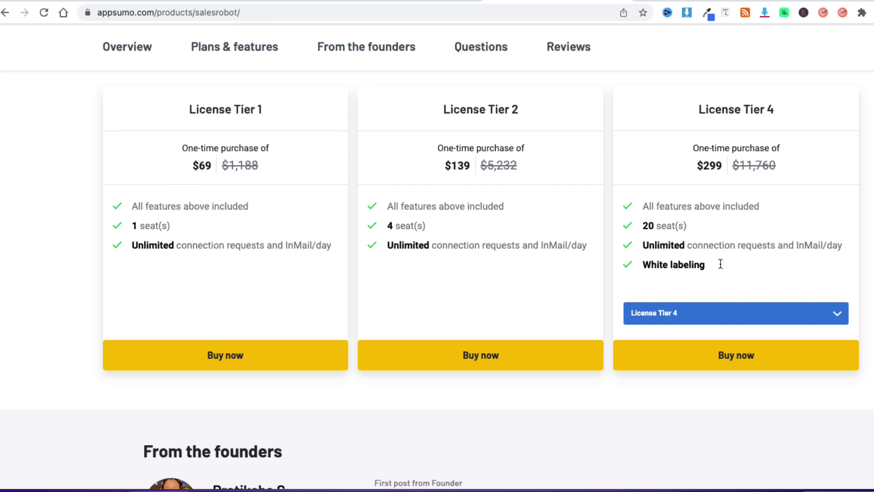
left_click(719, 313)
left_click(696, 336)
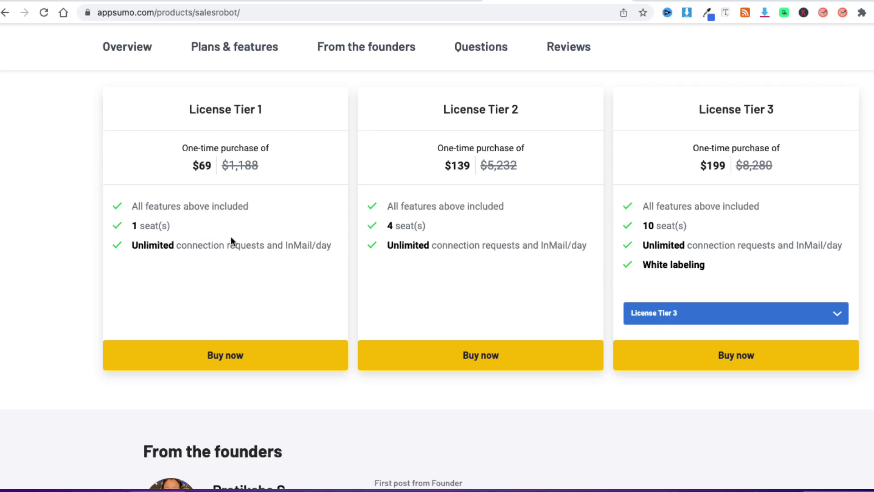
scroll(231, 236, "up", 10)
scroll(231, 237, "up", 5)
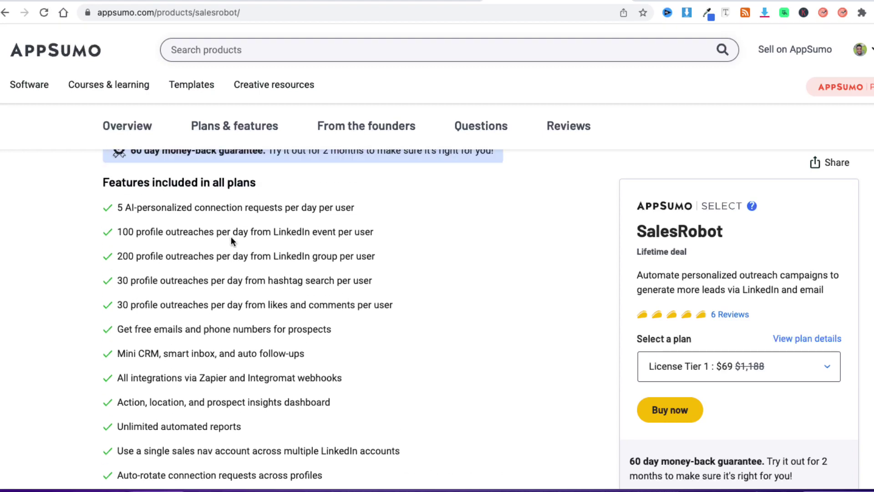